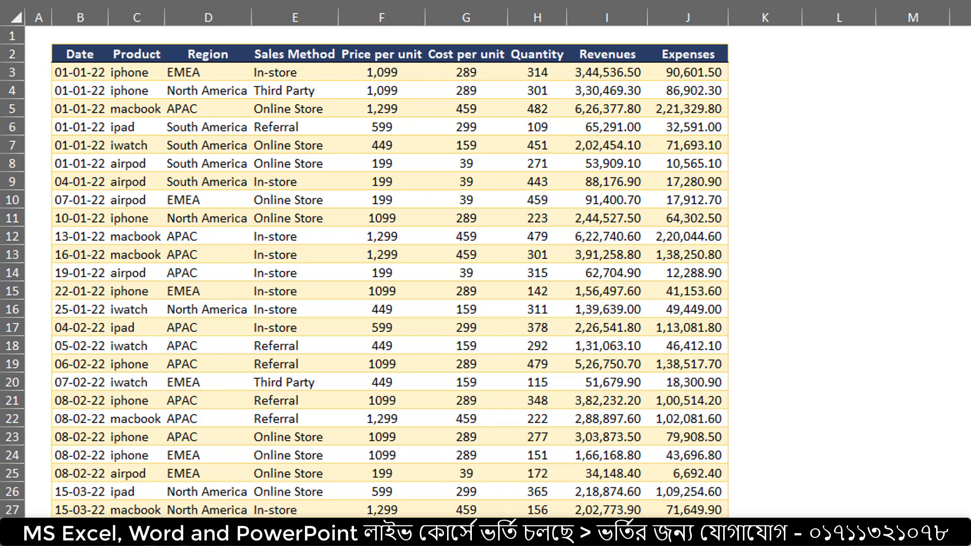
- Compare the source sales data with the finished profit pivot tables by product, region and quarter
{"action": "left_click", "coordinate": [86, 537]}
{"action": "left_click", "coordinate": [126, 537]}
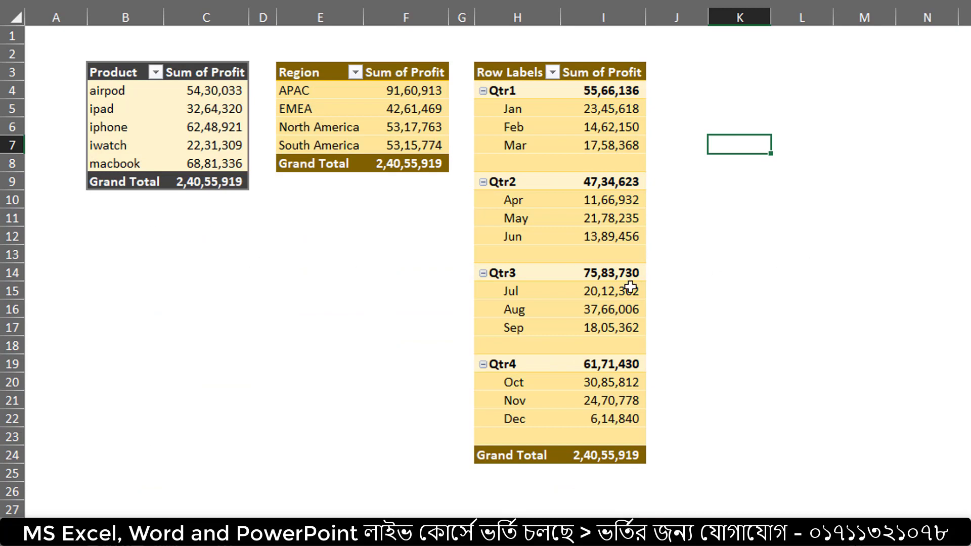
{"action": "left_click", "coordinate": [324, 291]}
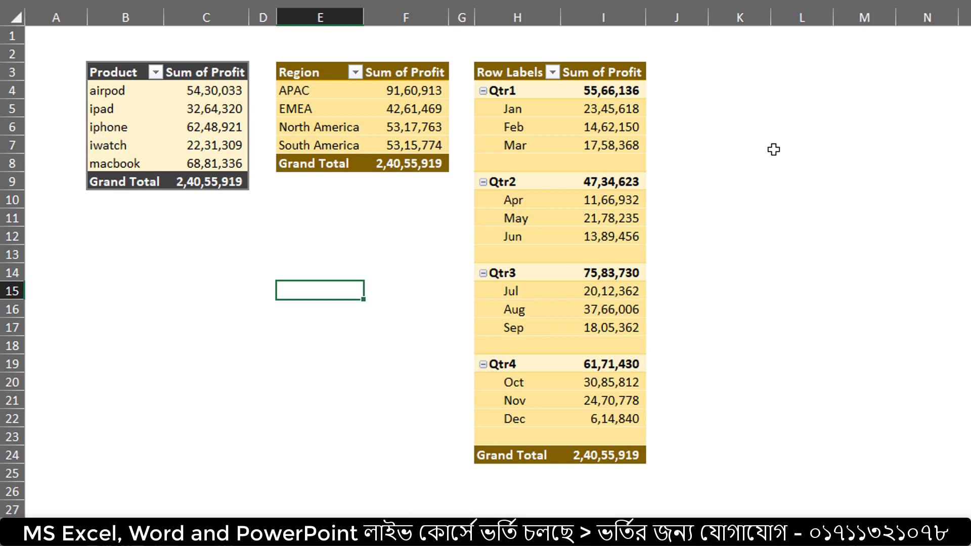
{"action": "mouse_move", "coordinate": [594, 138]}
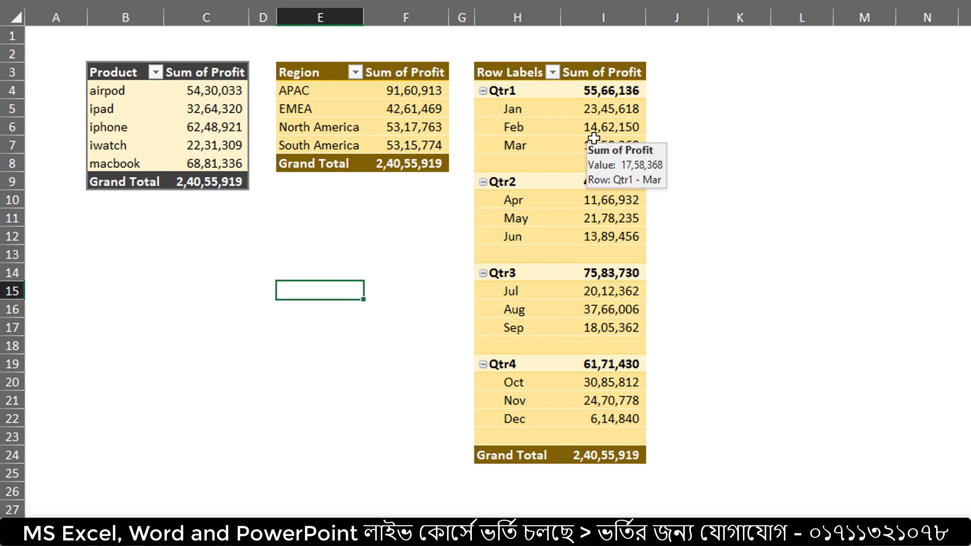
{"action": "left_click", "coordinate": [187, 529]}
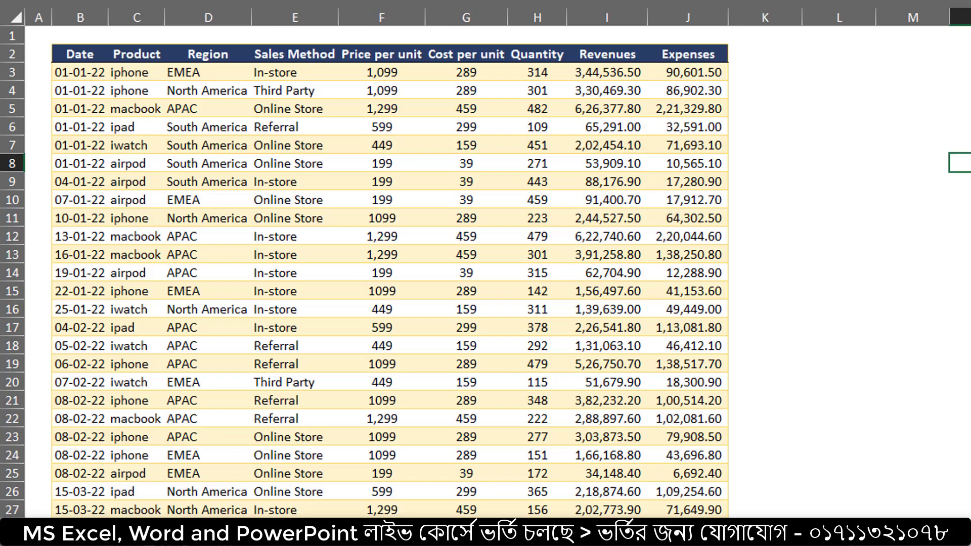
{"action": "left_click", "coordinate": [183, 528]}
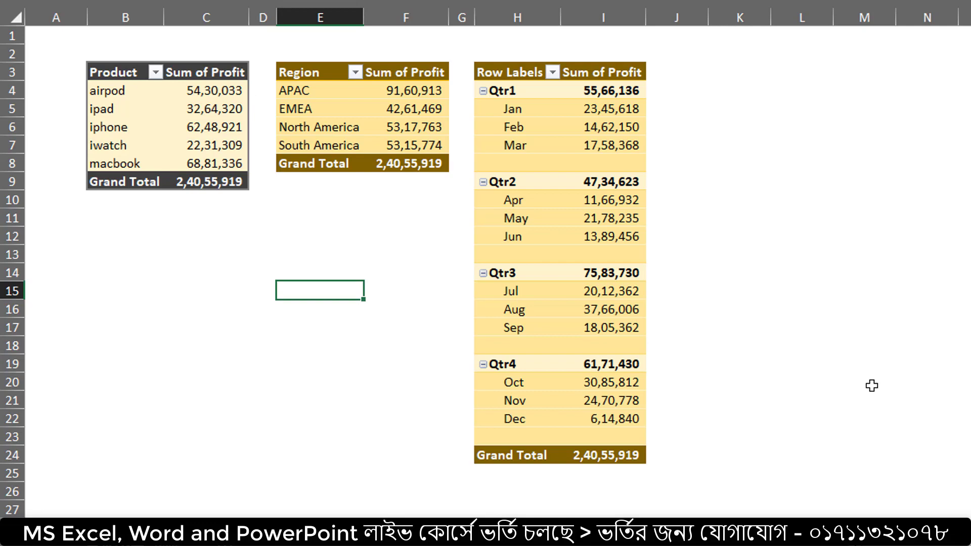
{"action": "left_click", "coordinate": [152, 530]}
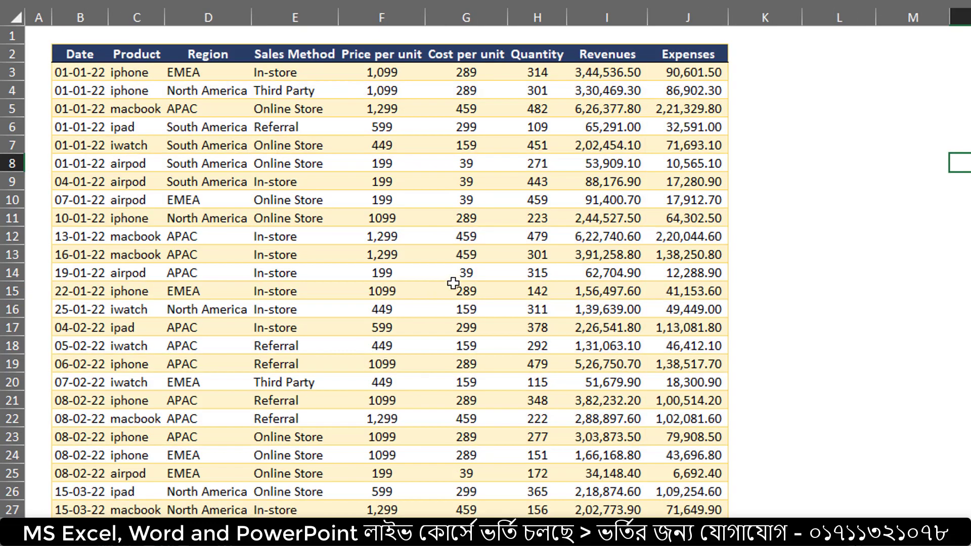
- Create a PivotTable from the whole sales table Table1 on a new worksheet
{"action": "left_click", "coordinate": [360, 209]}
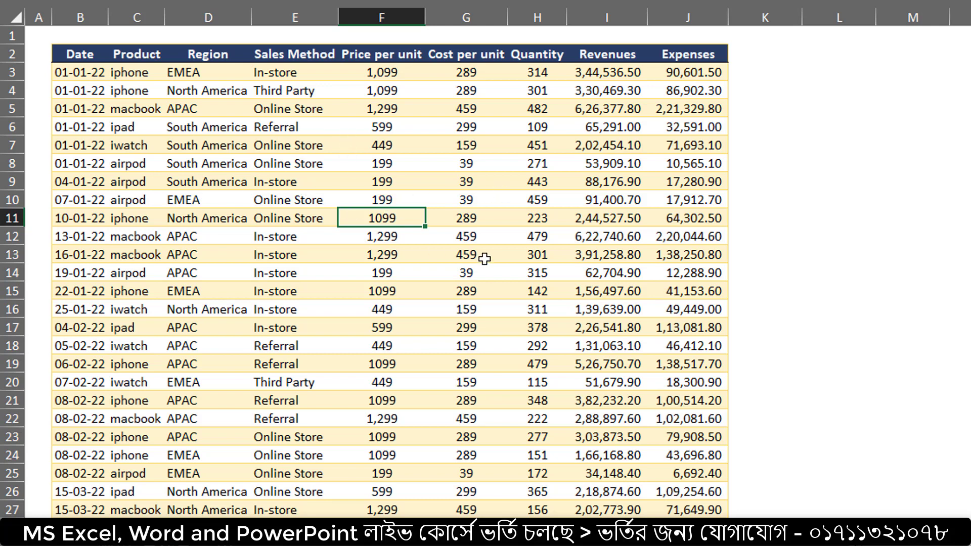
{"action": "key", "text": "ctrl+a"}
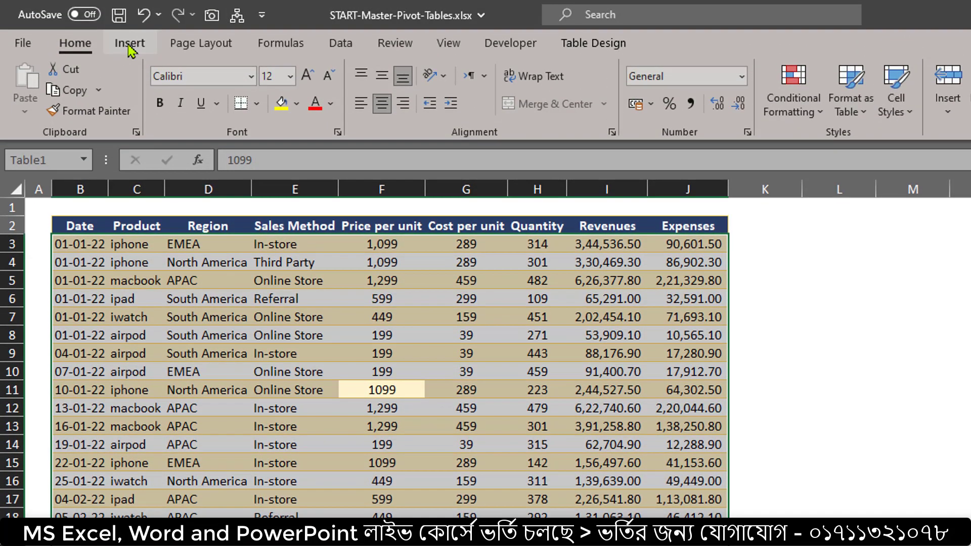
{"action": "left_click", "coordinate": [130, 43]}
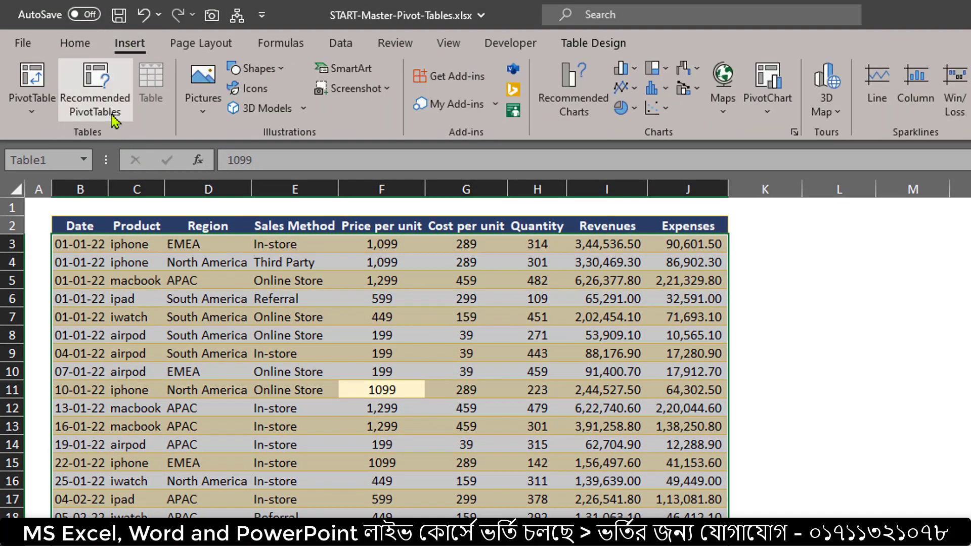
{"action": "left_click", "coordinate": [33, 97]}
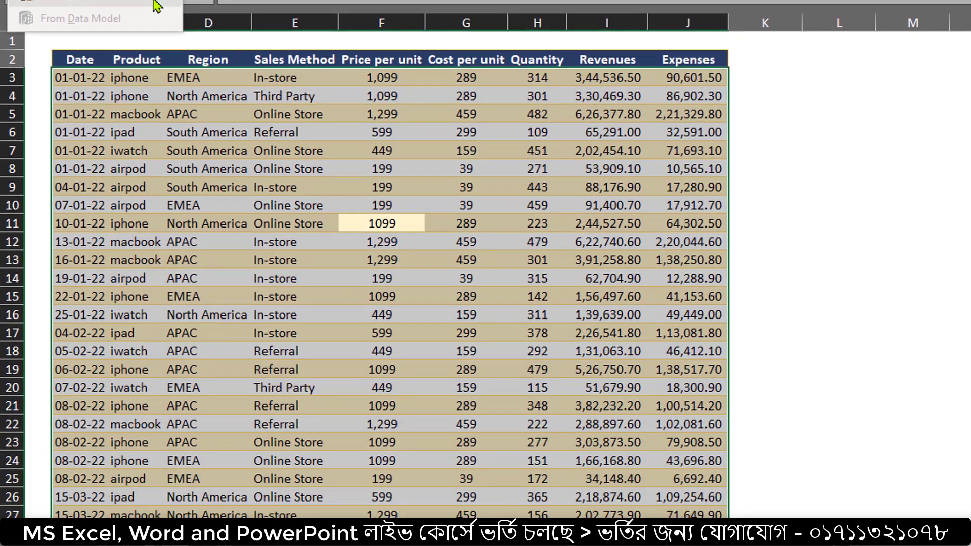
{"action": "left_click", "coordinate": [154, 1]}
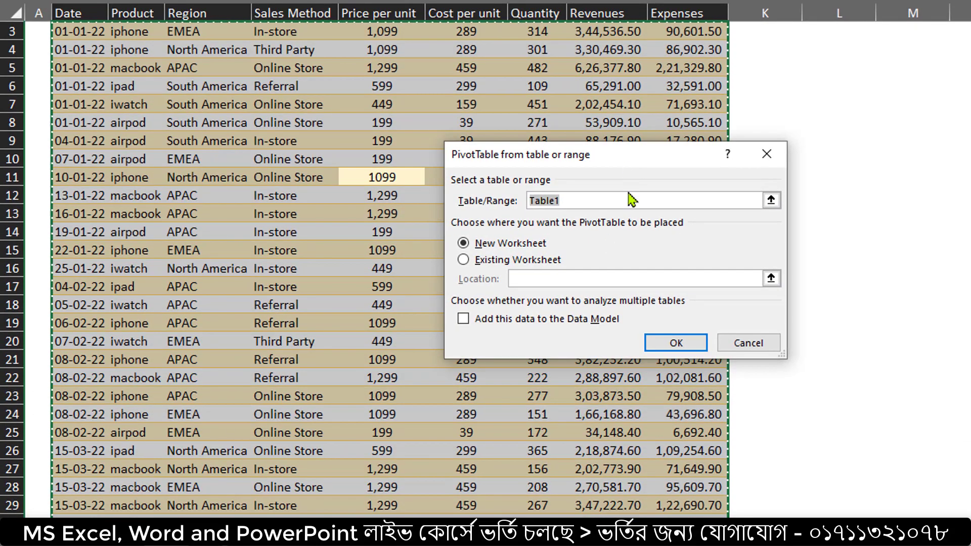
{"action": "left_click", "coordinate": [631, 200]}
{"action": "left_click", "coordinate": [499, 244]}
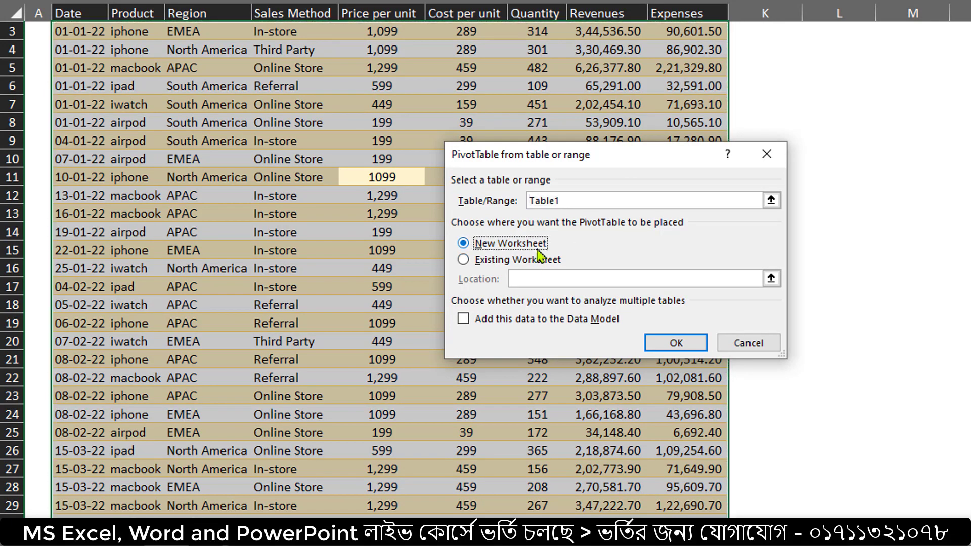
{"action": "left_click", "coordinate": [678, 344]}
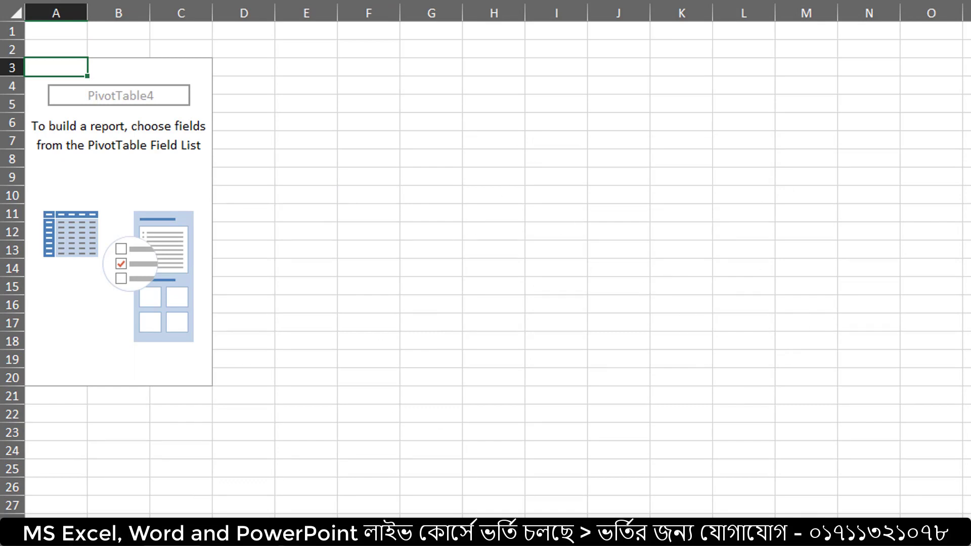
- Examine the Region, Product, Revenues and Expenses columns of the sales data and check whether a profit column exists beside them
{"action": "key", "text": "ctrl+Page_Down"}
{"action": "scroll", "coordinate": [503, 384], "scroll_direction": "up", "scroll_amount": 1}
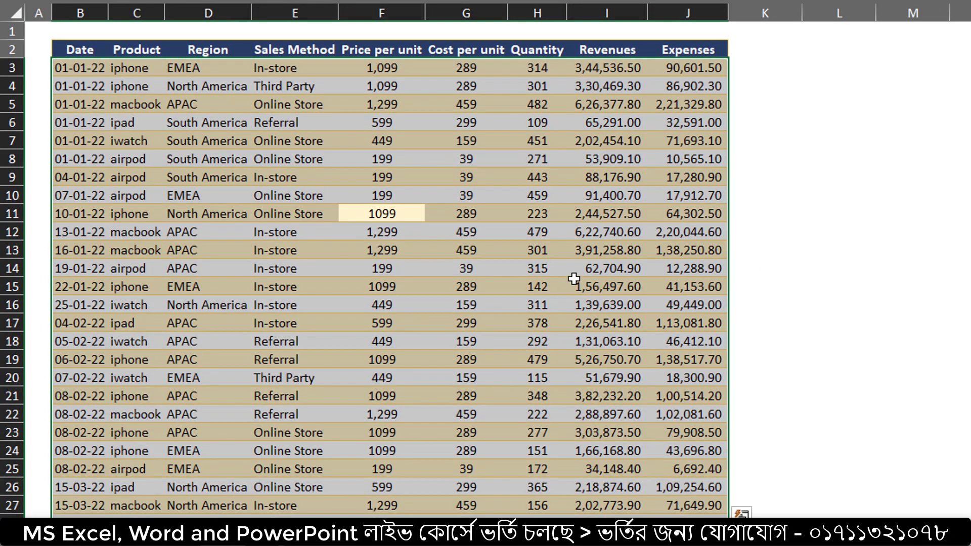
{"action": "left_click", "coordinate": [618, 286]}
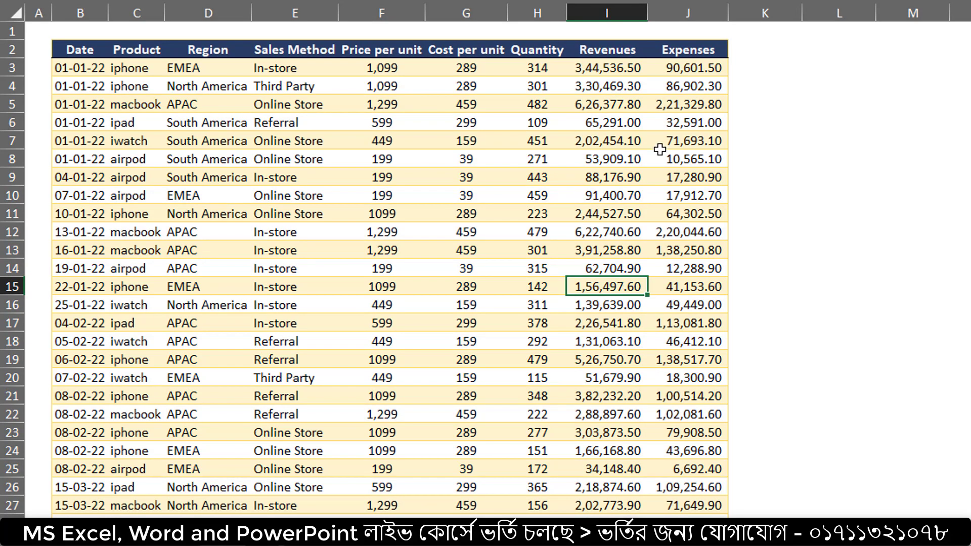
{"action": "left_click", "coordinate": [208, 12]}
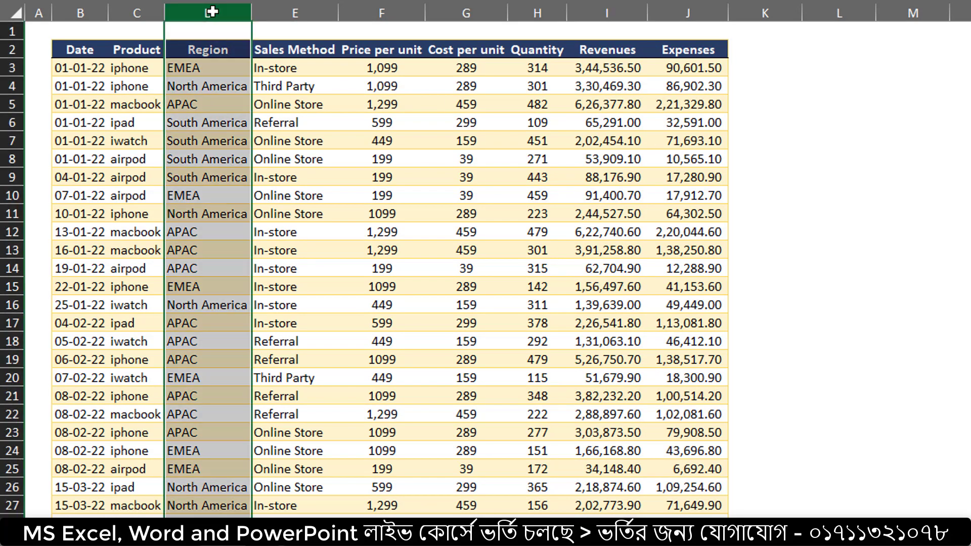
{"action": "left_click", "coordinate": [130, 14]}
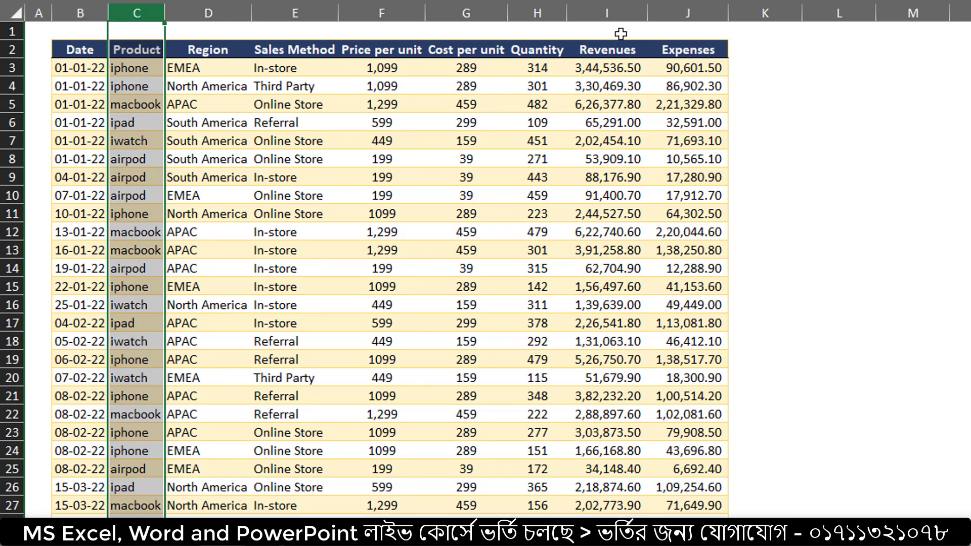
{"action": "left_click_drag", "start_coordinate": [618, 13], "coordinate": [694, 14]}
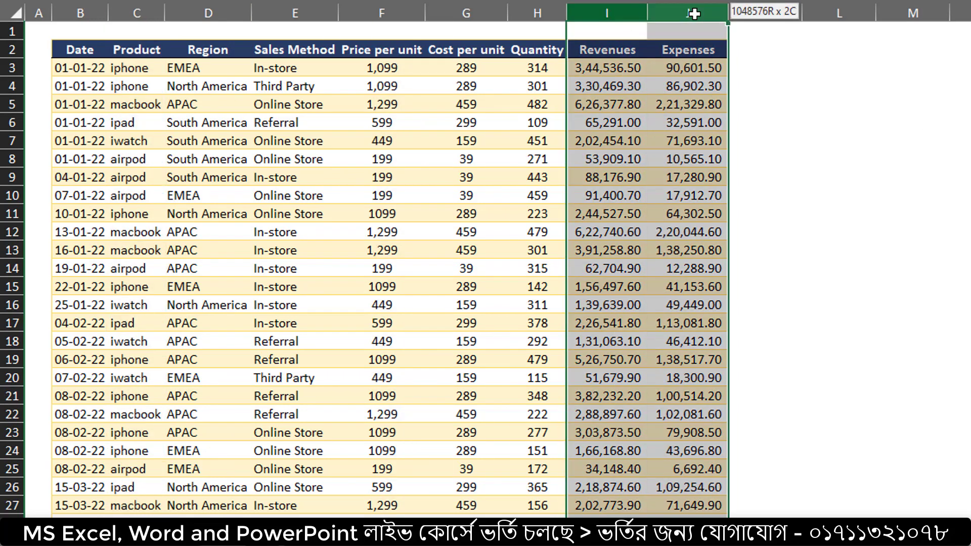
{"action": "left_click", "coordinate": [752, 47]}
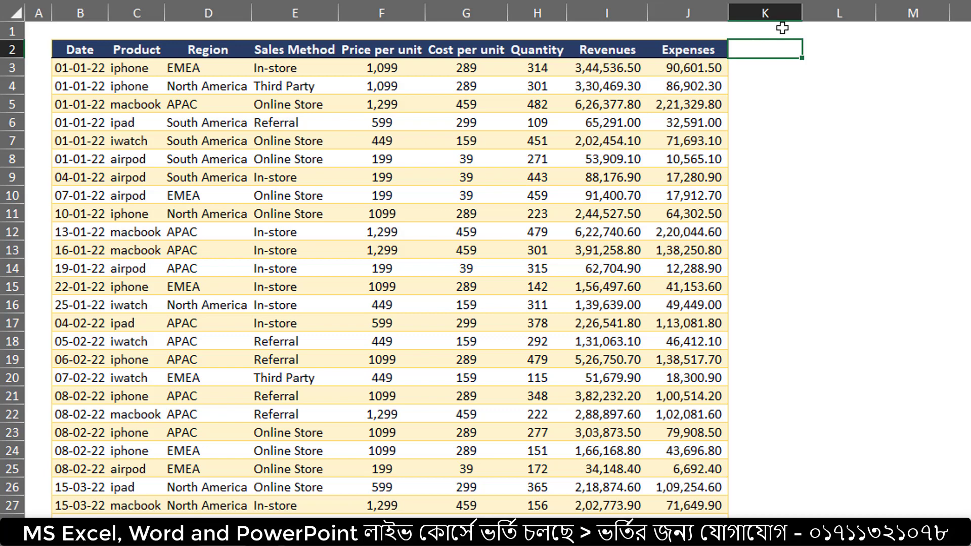
{"action": "left_click", "coordinate": [765, 13]}
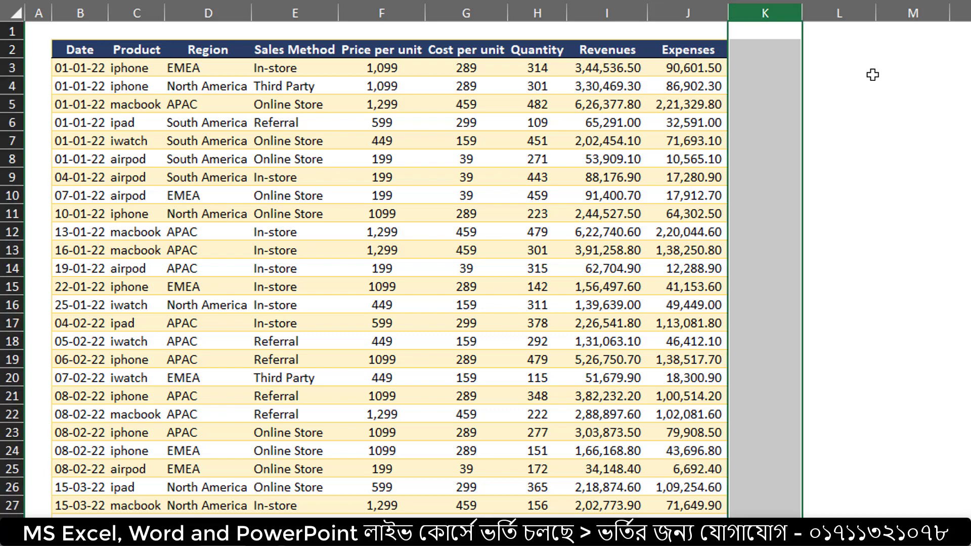
{"action": "left_click_drag", "start_coordinate": [182, 106], "coordinate": [502, 296]}
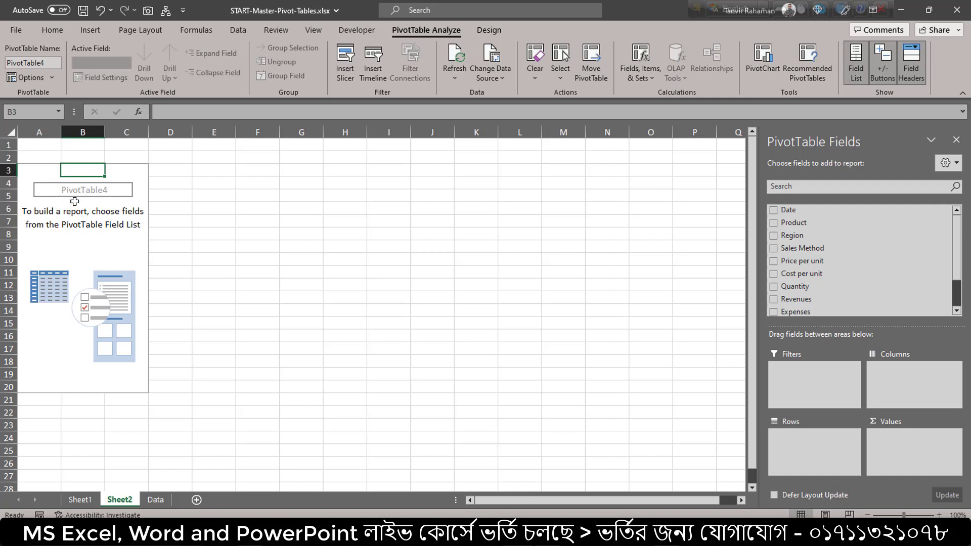
{"action": "left_click", "coordinate": [45, 169]}
{"action": "left_click", "coordinate": [76, 168]}
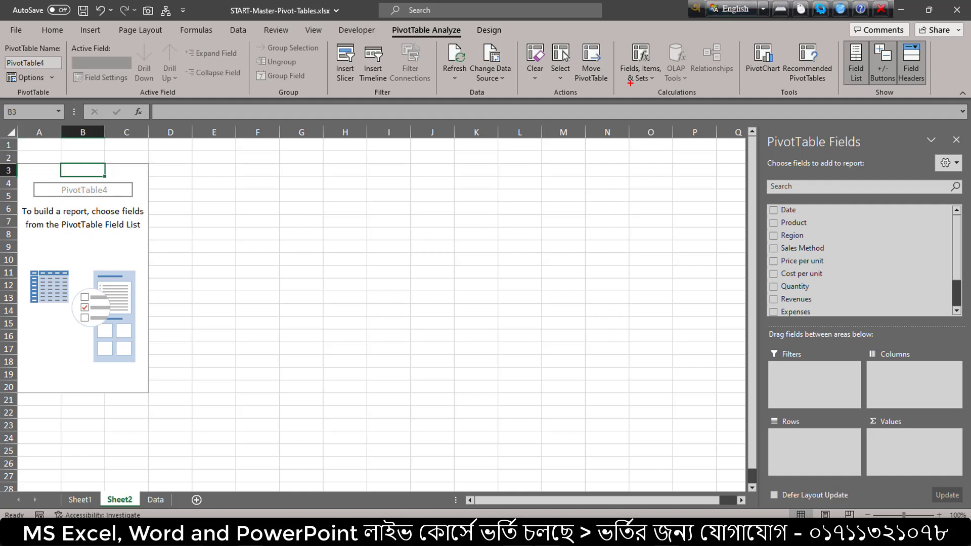
{"action": "left_click_drag", "start_coordinate": [608, 42], "coordinate": [668, 86]}
{"action": "left_click_drag", "start_coordinate": [670, 124], "coordinate": [654, 89]}
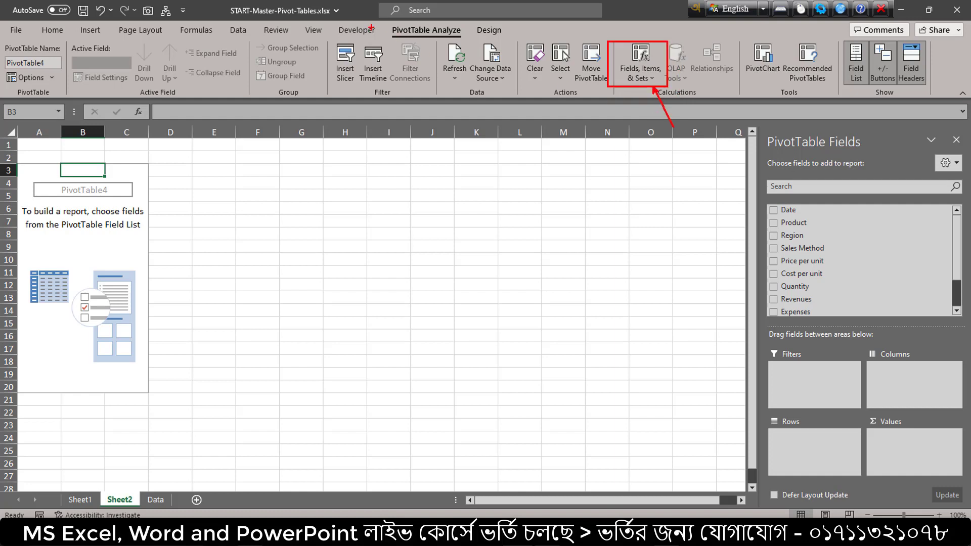
{"action": "left_click_drag", "start_coordinate": [379, 16], "coordinate": [609, 71]}
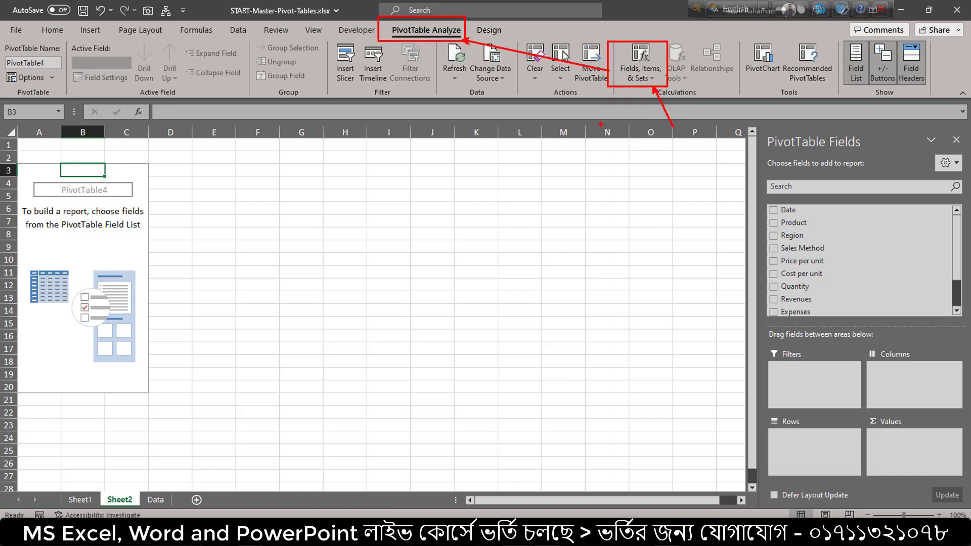
{"action": "key", "text": "Escape"}
{"action": "left_click", "coordinate": [85, 258]}
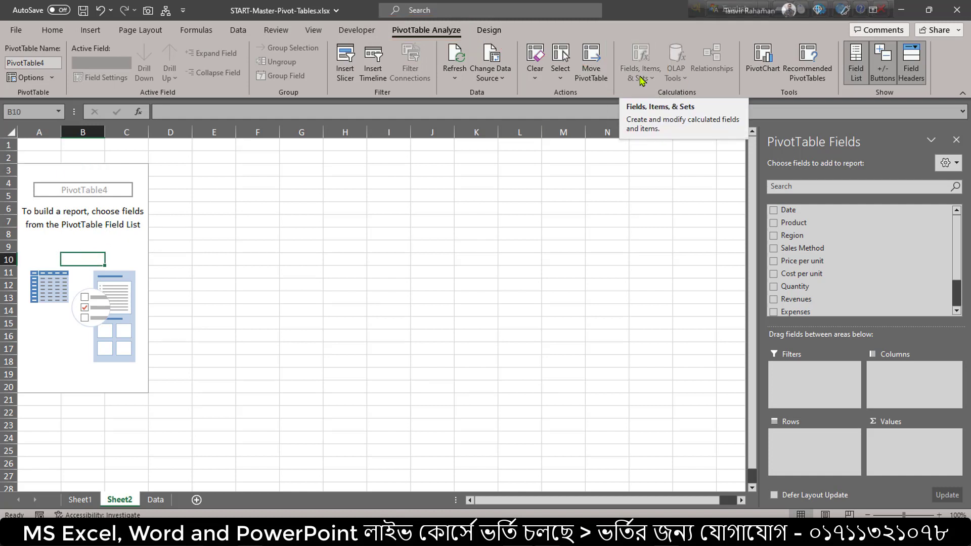
- Start a new calculated field in the empty PivotTable and name it Profit
{"action": "left_click", "coordinate": [79, 171]}
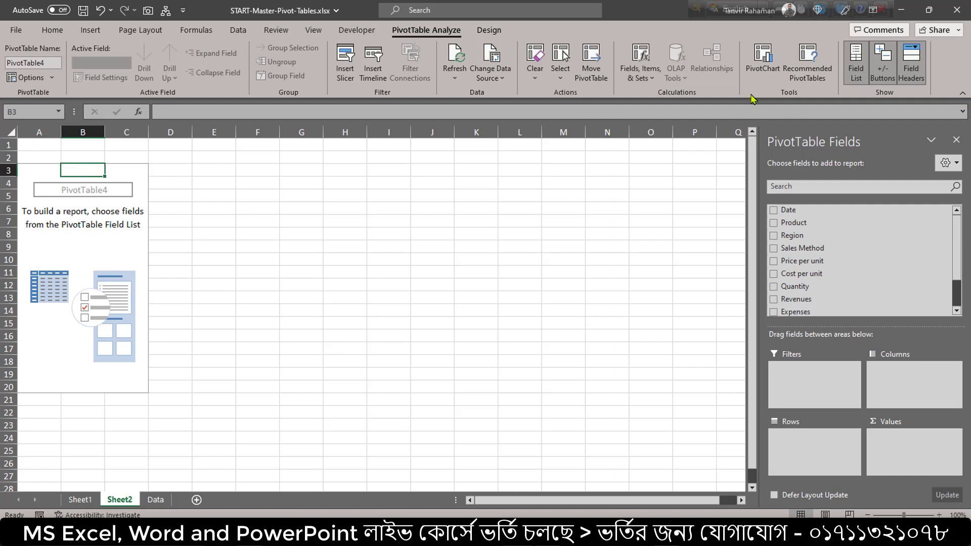
{"action": "left_click", "coordinate": [646, 81]}
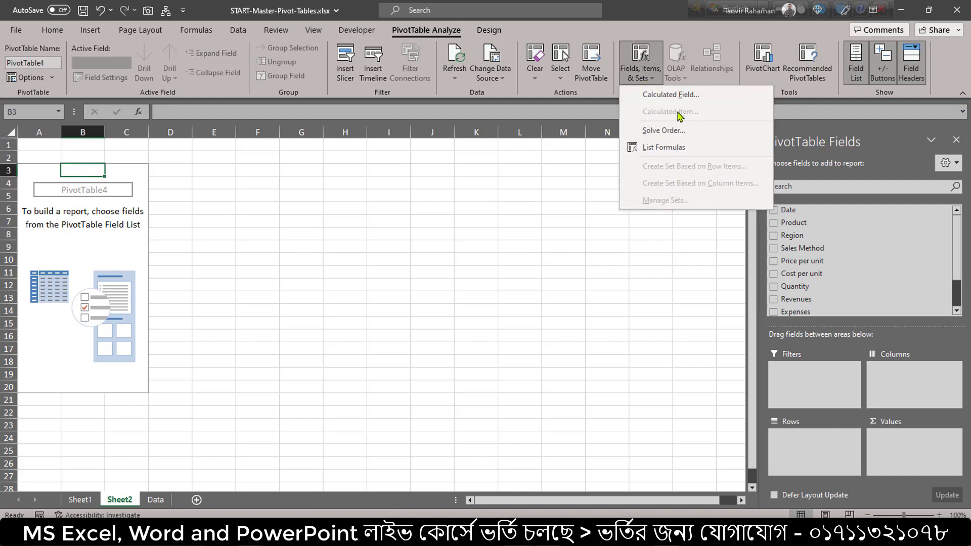
{"action": "left_click", "coordinate": [673, 95]}
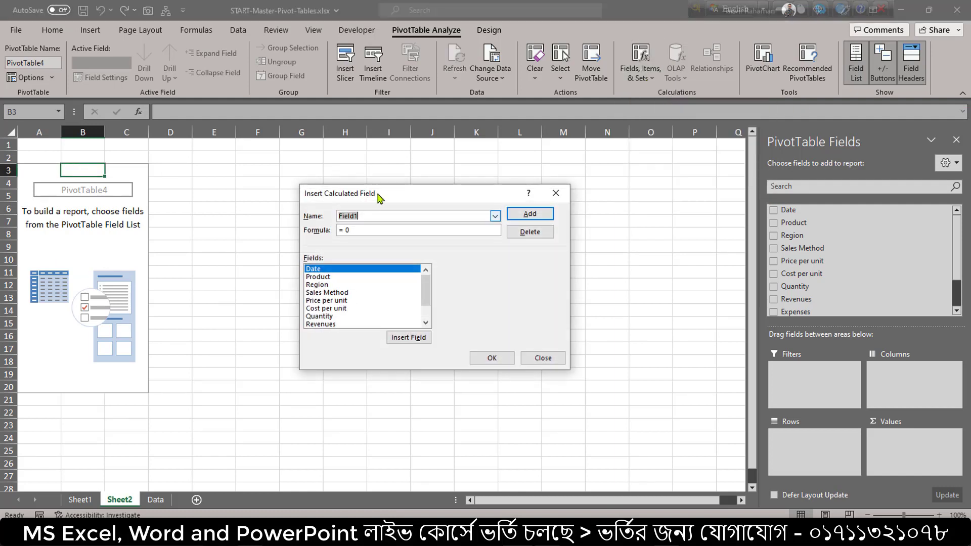
{"action": "left_click_drag", "start_coordinate": [380, 197], "coordinate": [232, 180]}
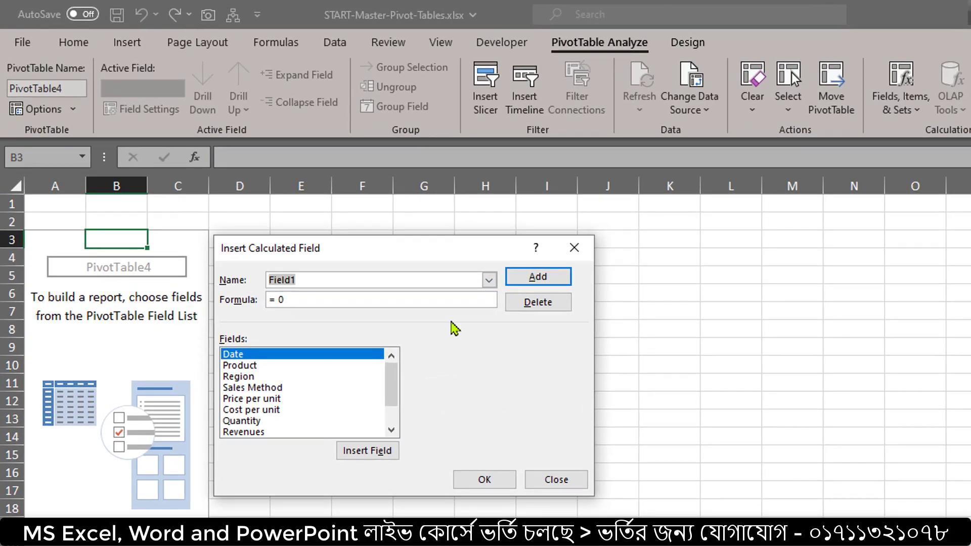
{"action": "type", "text": "Profit"}
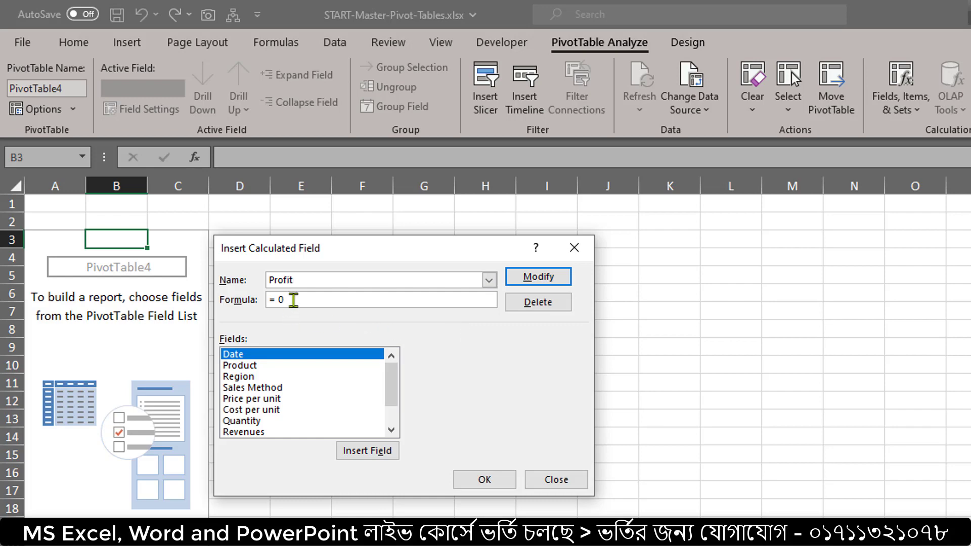
- Set the Profit formula to Revenues - Expenses, add the calculated field to the PivotTable and select its value cell A4
{"action": "left_click", "coordinate": [294, 299]}
{"action": "key", "text": "BackSpace"}
{"action": "scroll", "coordinate": [388, 397], "scroll_direction": "down", "scroll_amount": 2}
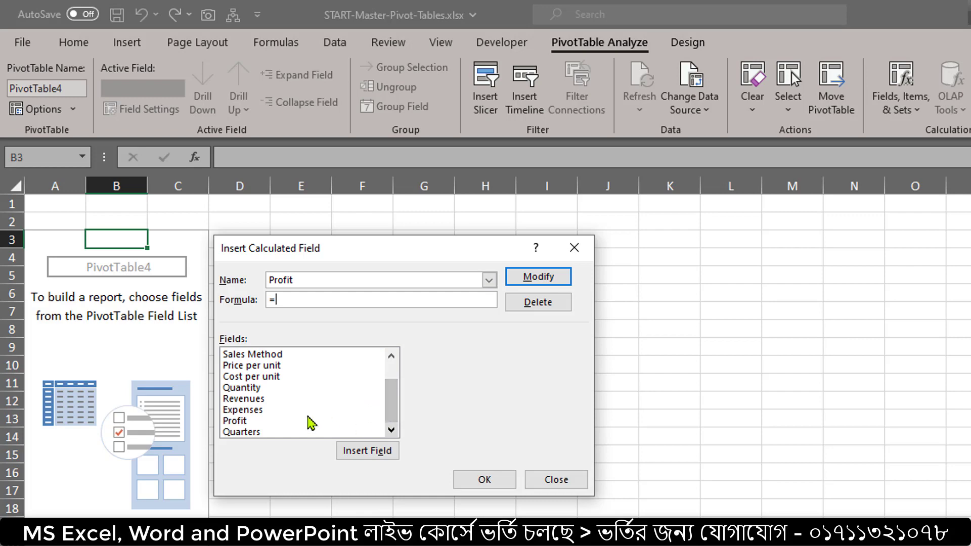
{"action": "double_click", "coordinate": [257, 398]}
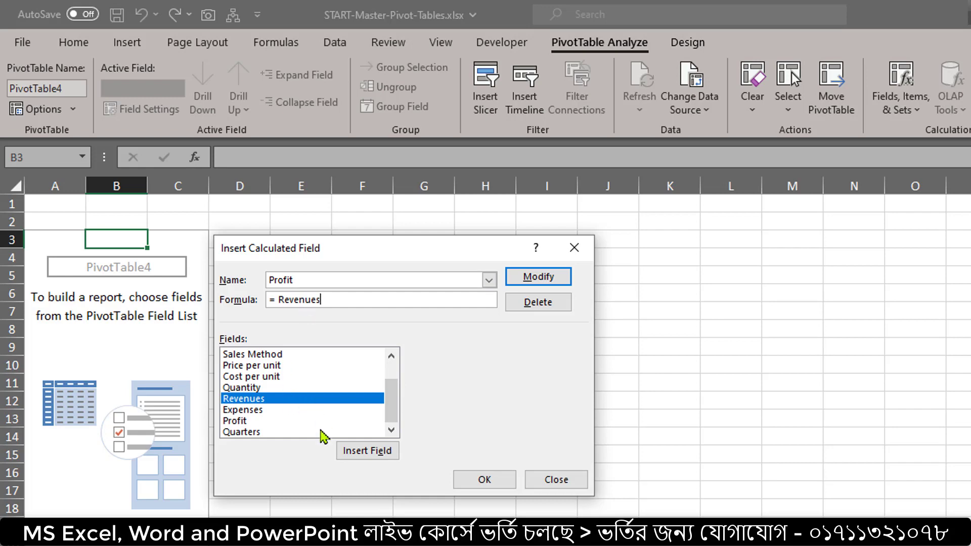
{"action": "type", "text": "-"}
{"action": "double_click", "coordinate": [266, 411]}
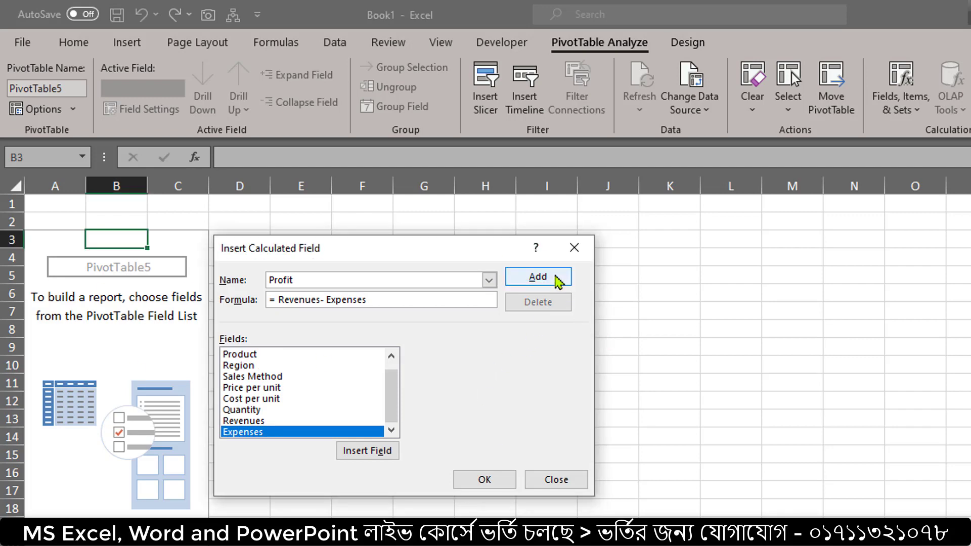
{"action": "left_click", "coordinate": [556, 278]}
{"action": "left_click", "coordinate": [484, 479]}
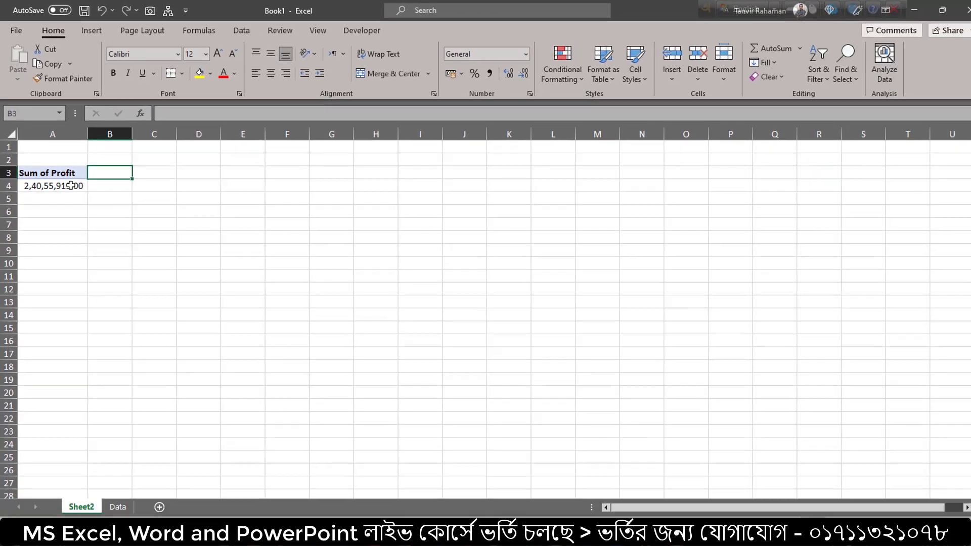
{"action": "left_click", "coordinate": [77, 236]}
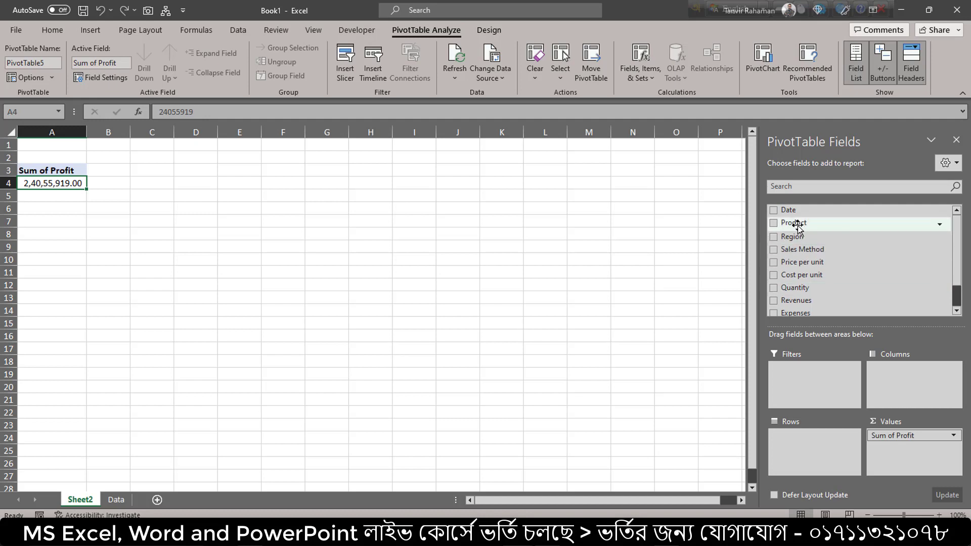
- Add Product to the PivotTable's rows and copy the whole PivotTable to cell D3
{"action": "left_click_drag", "start_coordinate": [795, 223], "coordinate": [818, 439]}
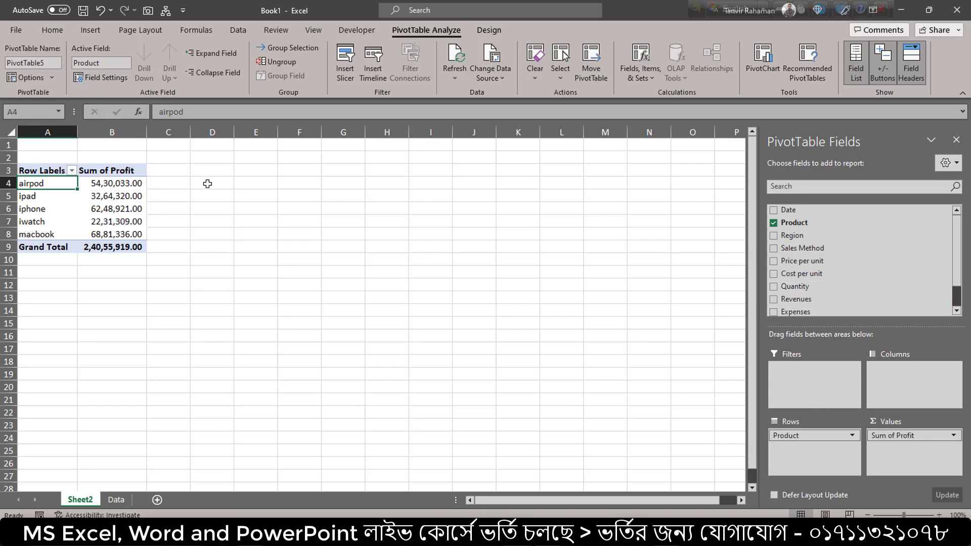
{"action": "left_click_drag", "start_coordinate": [50, 174], "coordinate": [145, 249]}
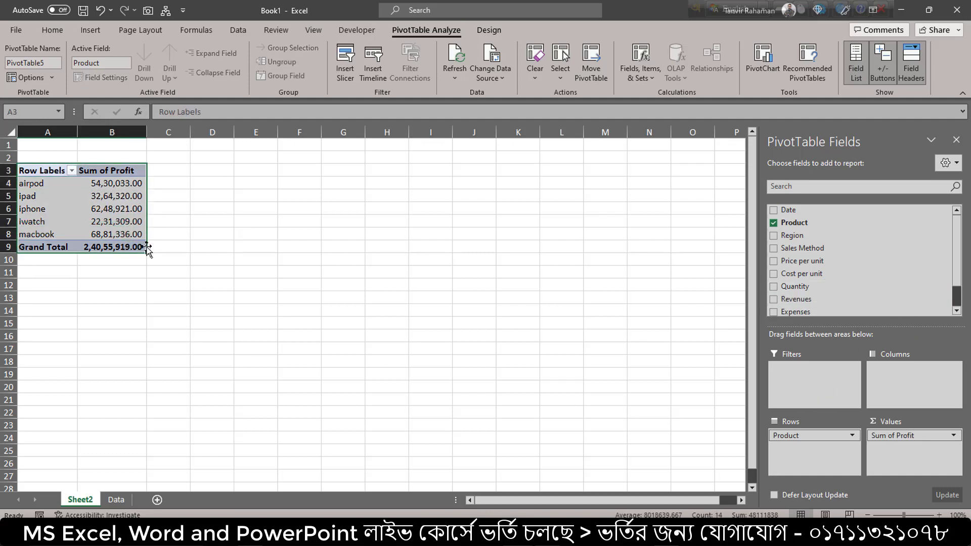
{"action": "key", "text": "ctrl+c"}
{"action": "left_click", "coordinate": [205, 172]}
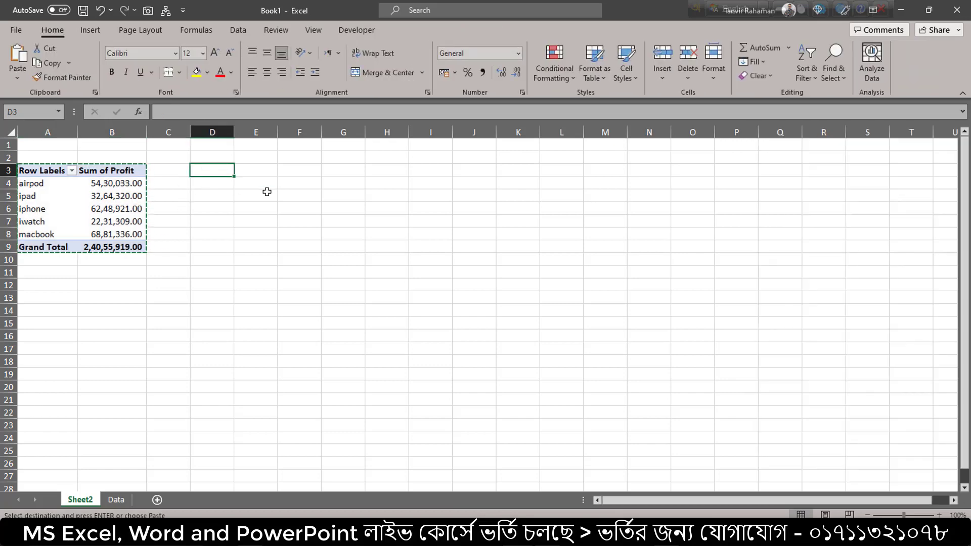
{"action": "key", "text": "ctrl+v"}
- Replace Product with Region in the rows of the PivotTable copy at D3
{"action": "left_click", "coordinate": [238, 186]}
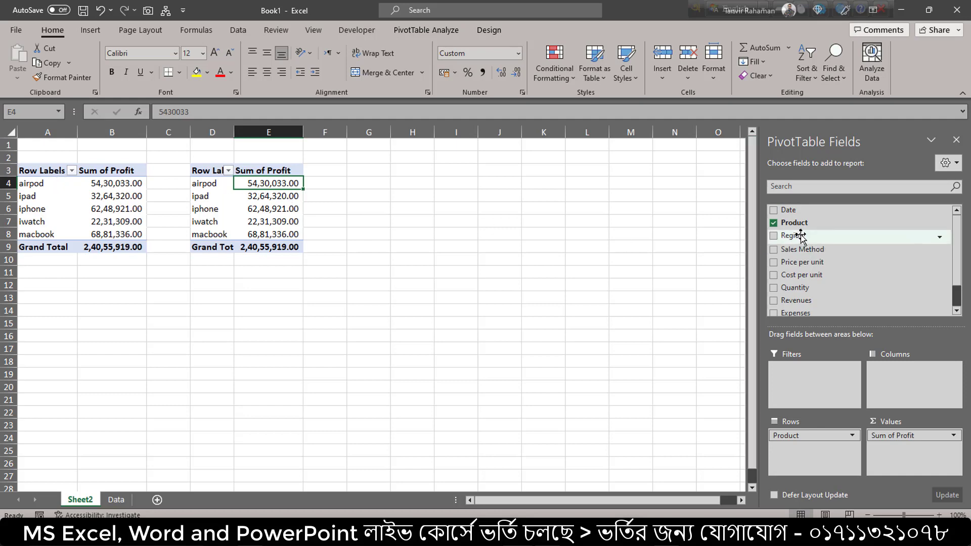
{"action": "left_click", "coordinate": [773, 223]}
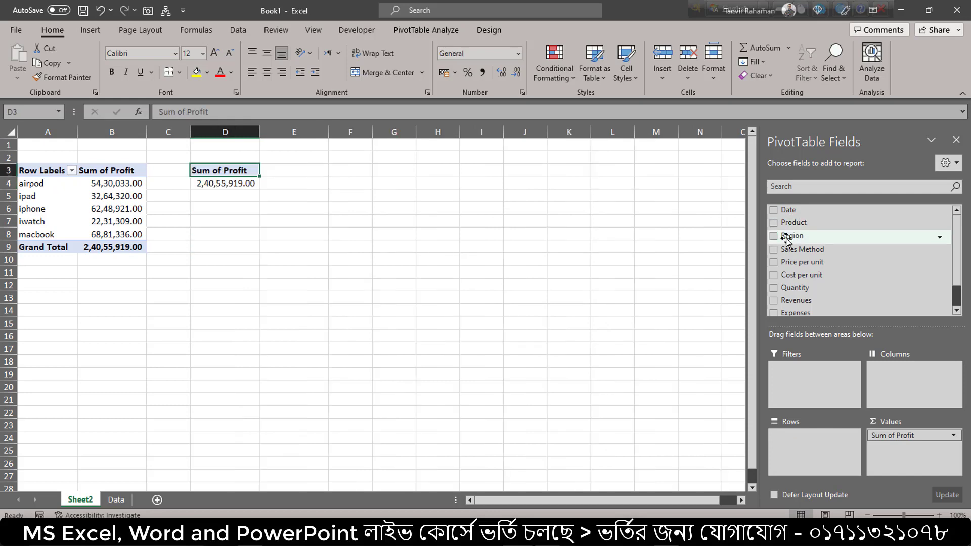
{"action": "left_click_drag", "start_coordinate": [790, 236], "coordinate": [794, 441]}
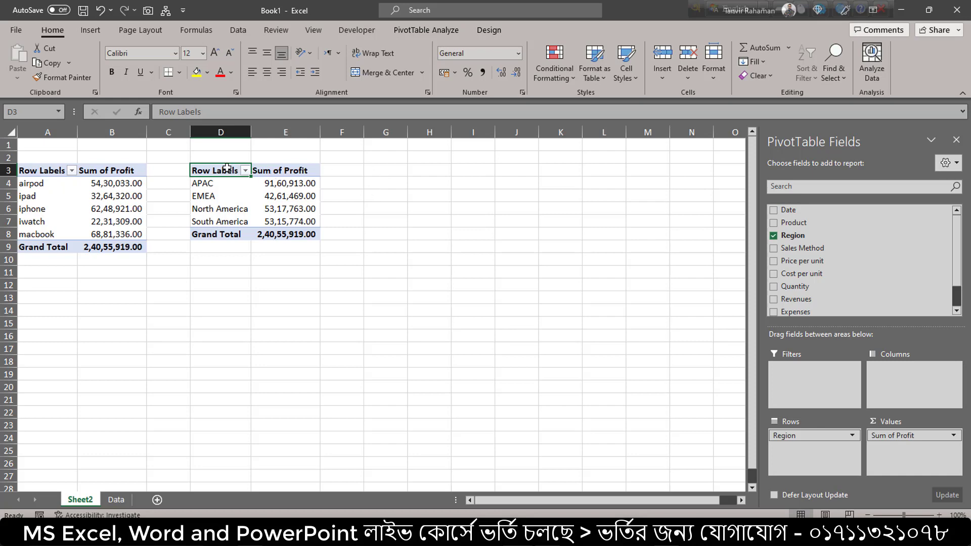
- Copy the region PivotTable to cell G3 and autofit the widths of columns G and H
{"action": "left_click_drag", "start_coordinate": [226, 168], "coordinate": [289, 235]}
{"action": "key", "text": "ctrl+c"}
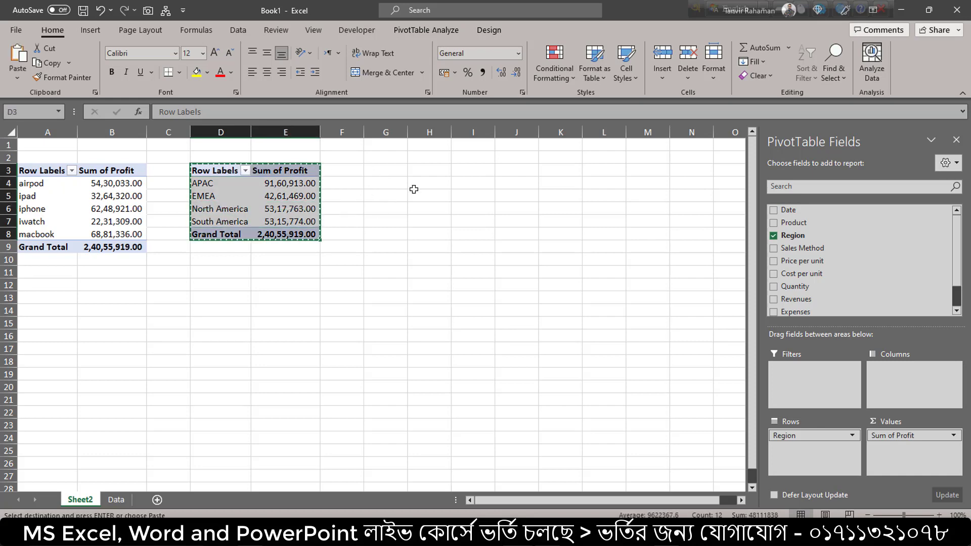
{"action": "left_click", "coordinate": [391, 170]}
{"action": "key", "text": "ctrl+v"}
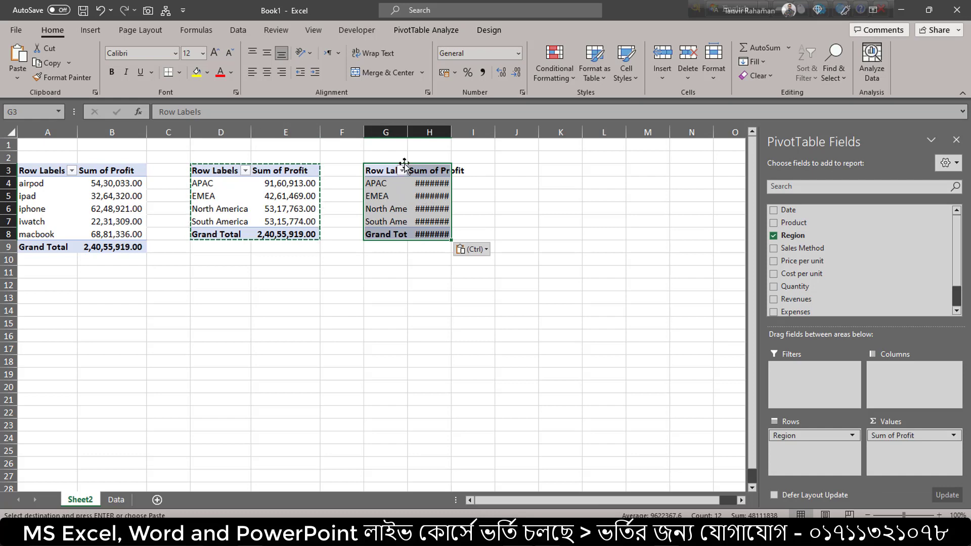
{"action": "left_click_drag", "start_coordinate": [402, 132], "coordinate": [430, 132]}
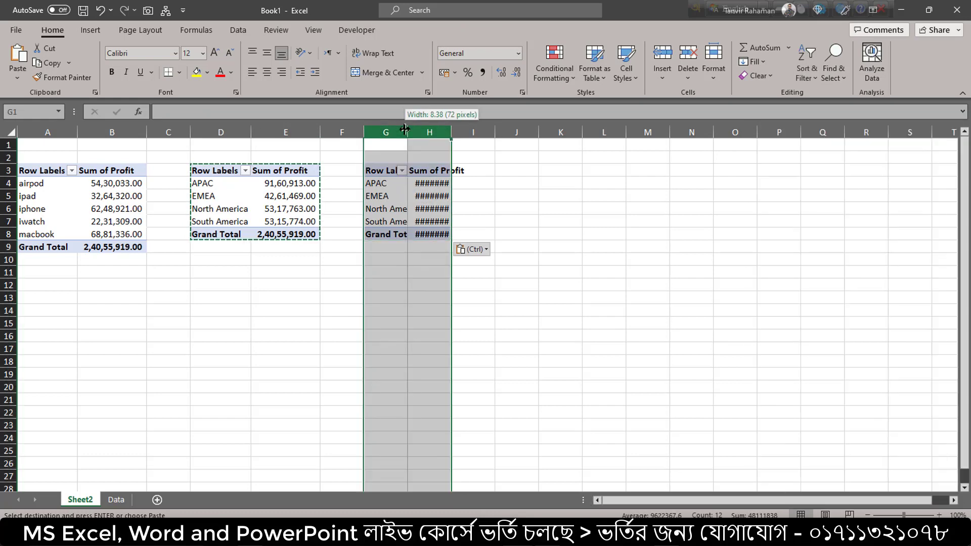
{"action": "double_click", "coordinate": [402, 127]}
- Replace Region with Date in the rows of the third PivotTable at G3
{"action": "left_click", "coordinate": [400, 187]}
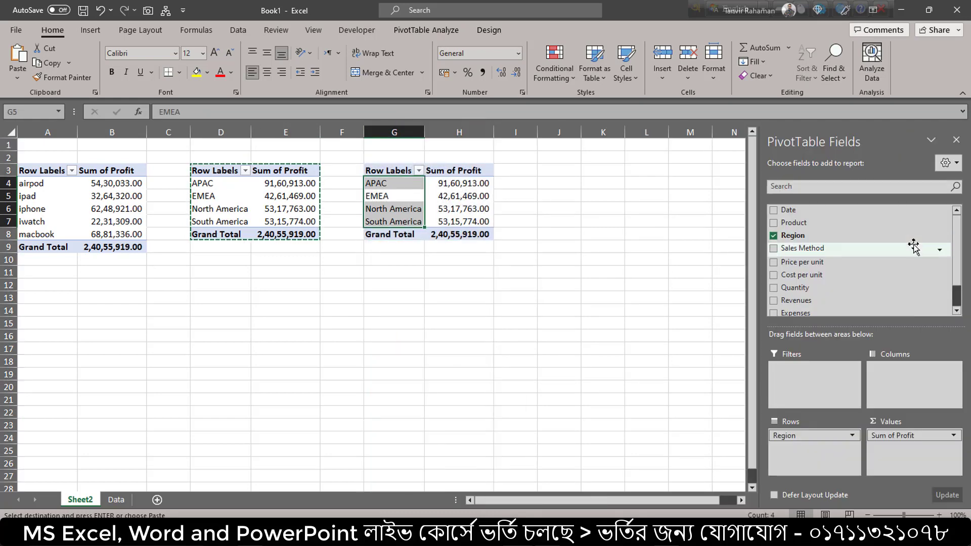
{"action": "left_click", "coordinate": [779, 241]}
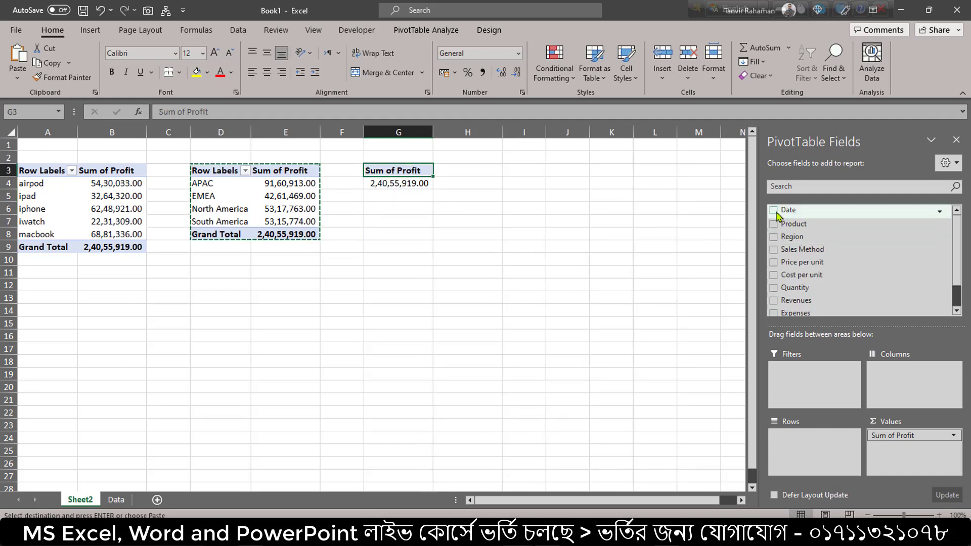
{"action": "left_click_drag", "start_coordinate": [782, 210], "coordinate": [794, 443]}
- Group the third PivotTable's dates by Months and Quarters without Days, and close the field list
{"action": "left_click", "coordinate": [396, 194]}
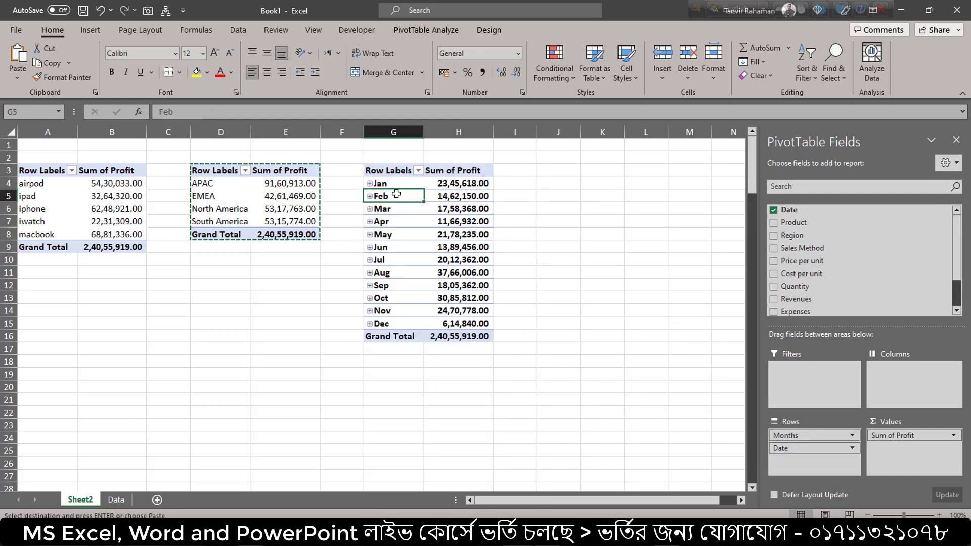
{"action": "right_click", "coordinate": [393, 195]}
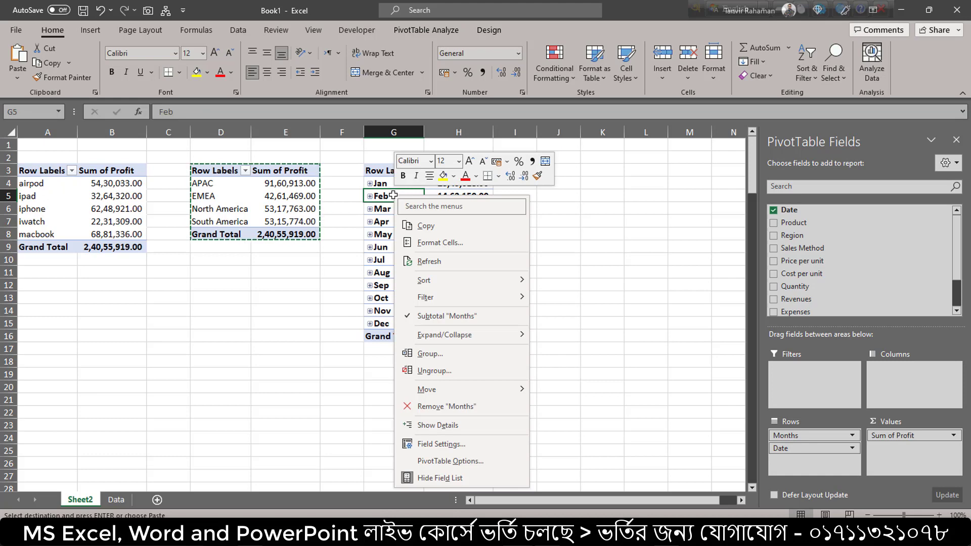
{"action": "left_click", "coordinate": [430, 354]}
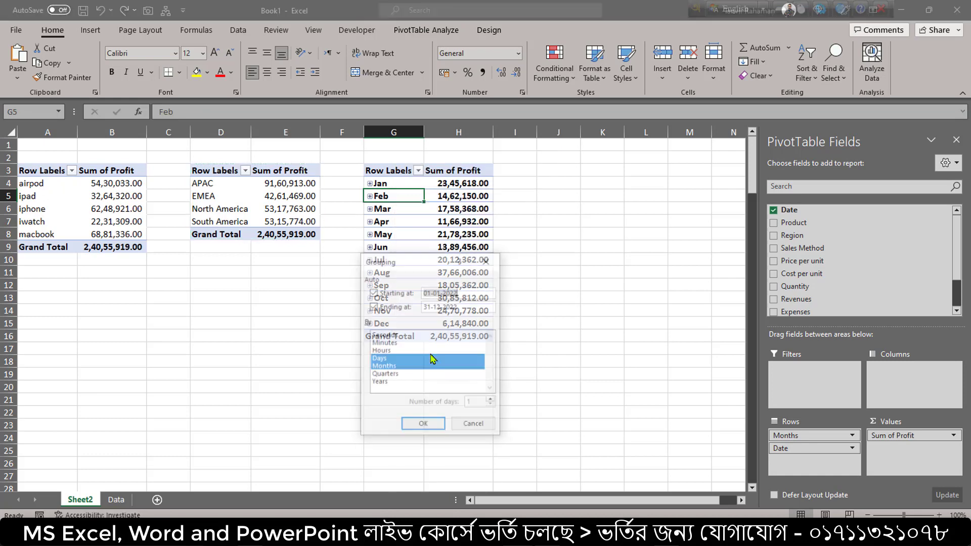
{"action": "left_click", "coordinate": [383, 360]}
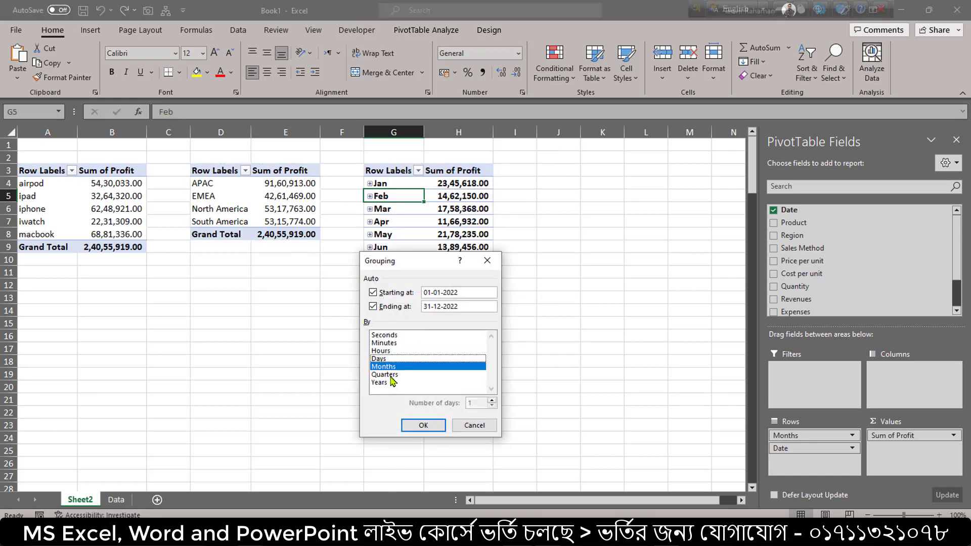
{"action": "left_click", "coordinate": [423, 426]}
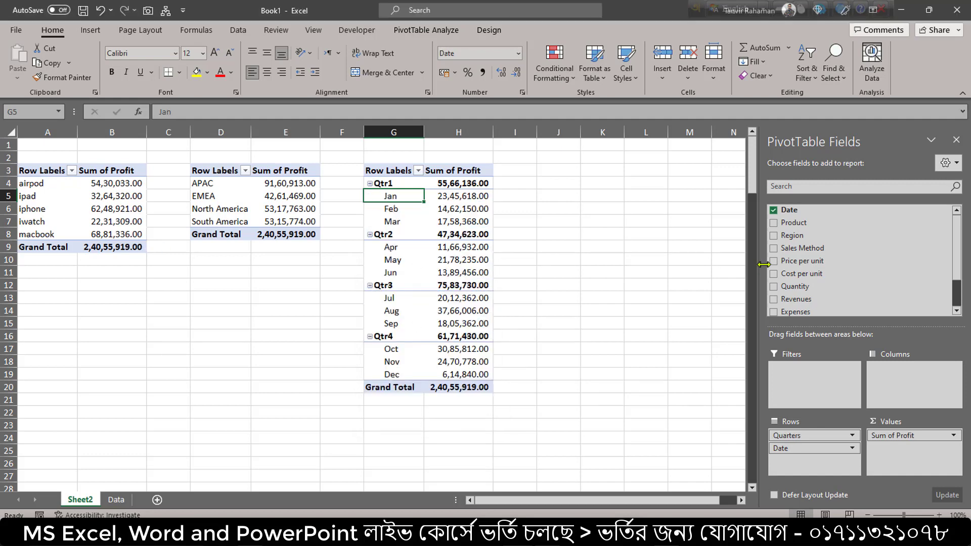
{"action": "left_click", "coordinate": [957, 141]}
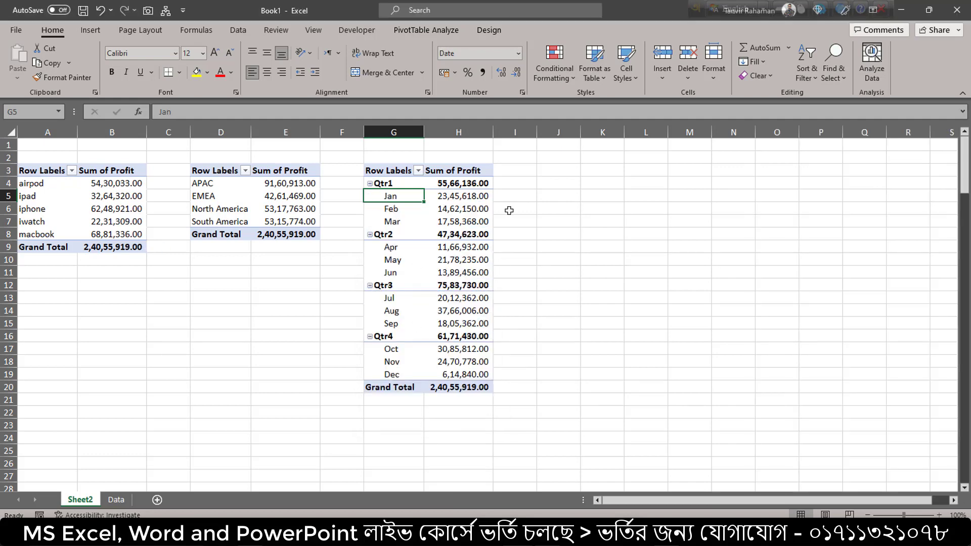
- Change the report layout of the product and region PivotTables to tabular form
{"action": "left_click", "coordinate": [48, 188]}
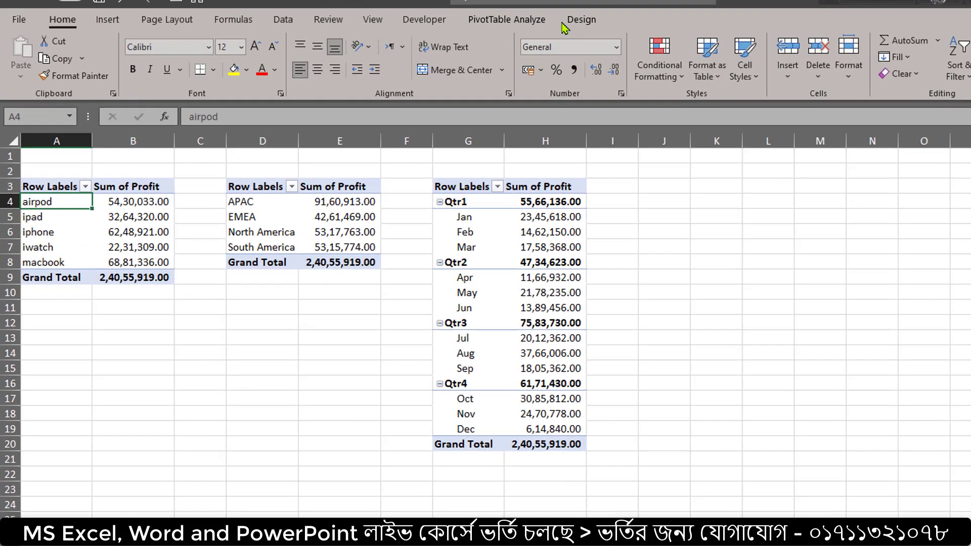
{"action": "left_click", "coordinate": [488, 30]}
{"action": "left_click", "coordinate": [116, 51]}
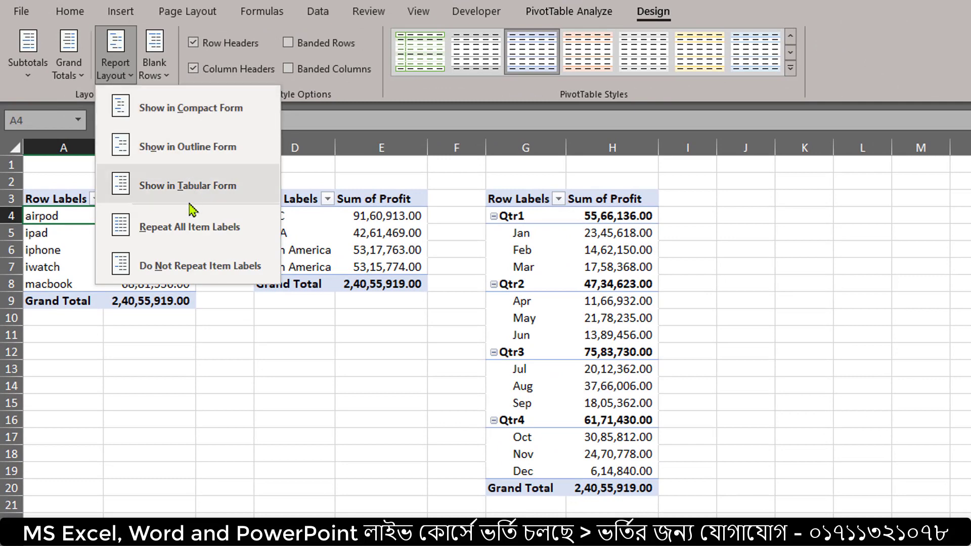
{"action": "left_click", "coordinate": [180, 184]}
{"action": "left_click", "coordinate": [278, 233]}
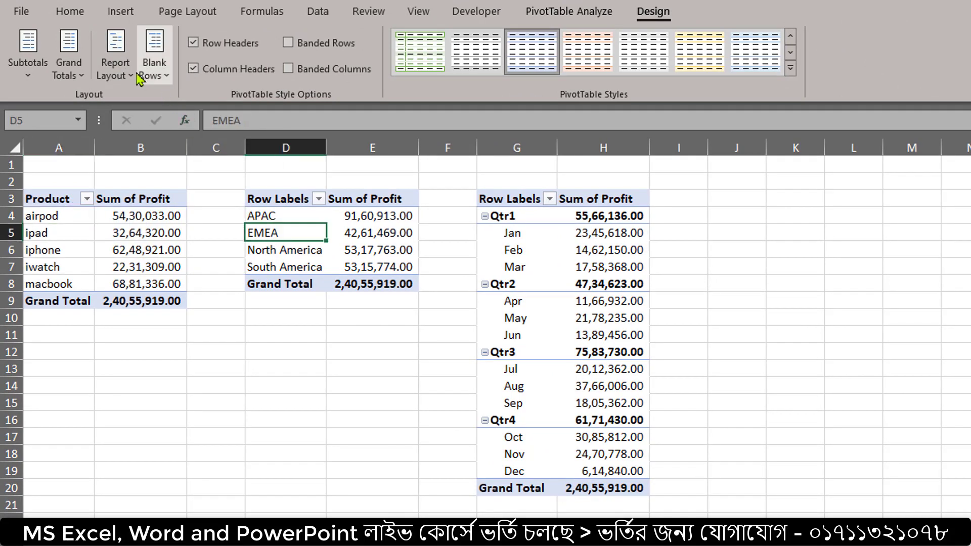
{"action": "left_click", "coordinate": [116, 51]}
{"action": "left_click", "coordinate": [169, 186]}
- Hide the worksheet's gridlines
{"action": "left_click", "coordinate": [521, 266]}
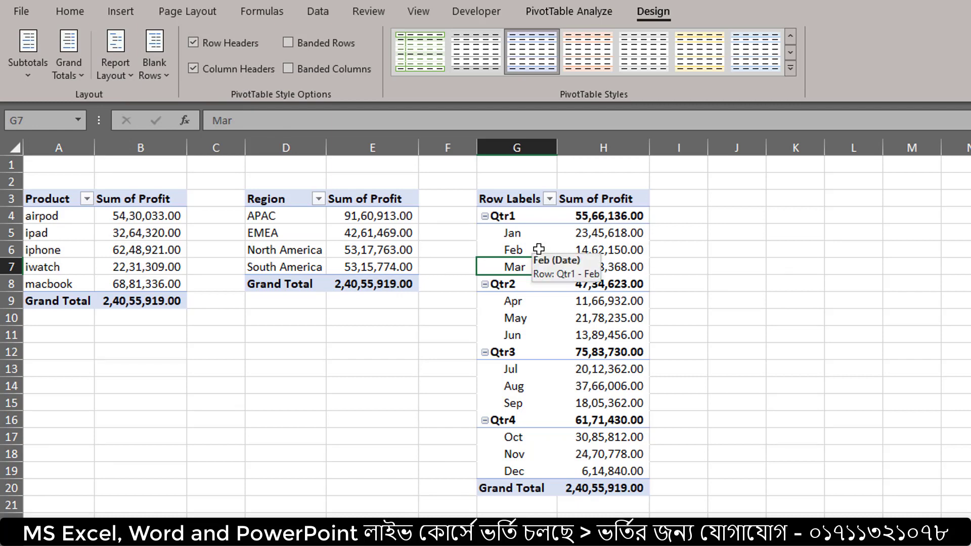
{"action": "mouse_move", "coordinate": [561, 254]}
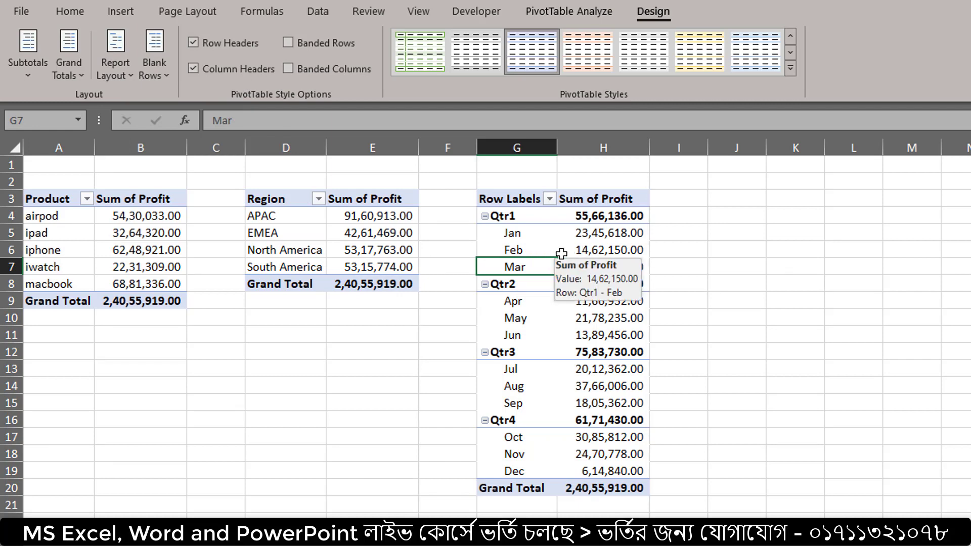
{"action": "left_click", "coordinate": [419, 11]}
{"action": "left_click", "coordinate": [438, 70]}
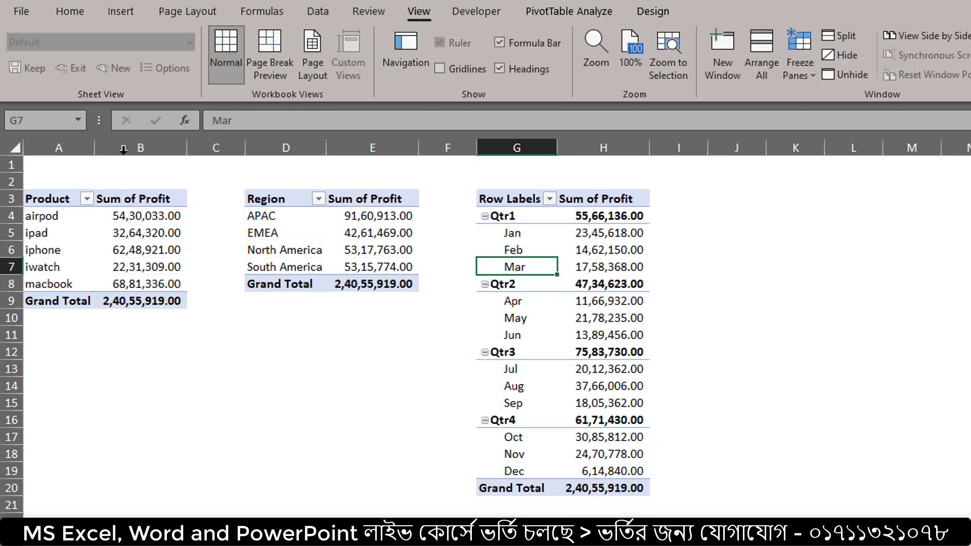
- Insert an empty column A in front of the product PivotTable
{"action": "left_click", "coordinate": [71, 147]}
{"action": "right_click", "coordinate": [71, 147]}
{"action": "left_click", "coordinate": [203, 313]}
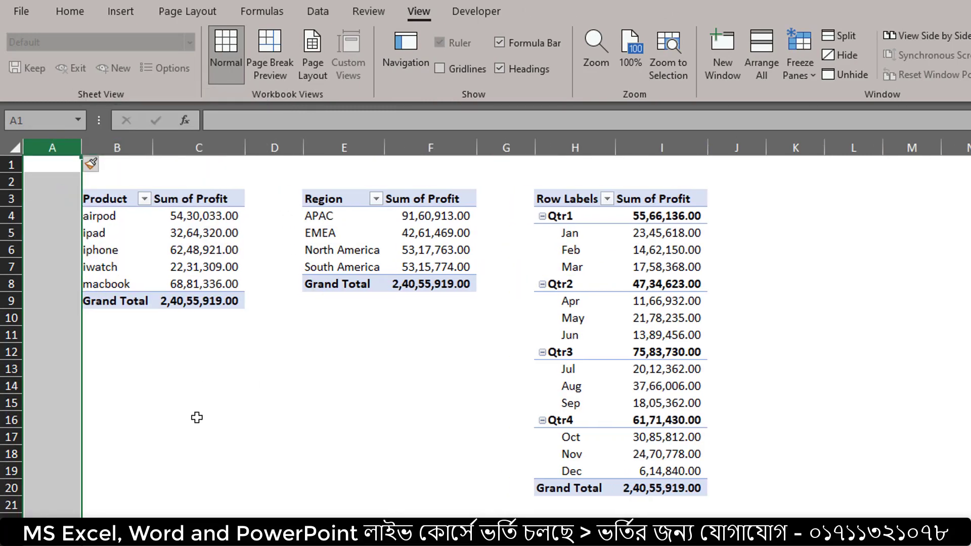
{"action": "left_click", "coordinate": [195, 417]}
- Narrow the empty spacer columns A, D and G together to the same small width
{"action": "left_click", "coordinate": [57, 144]}
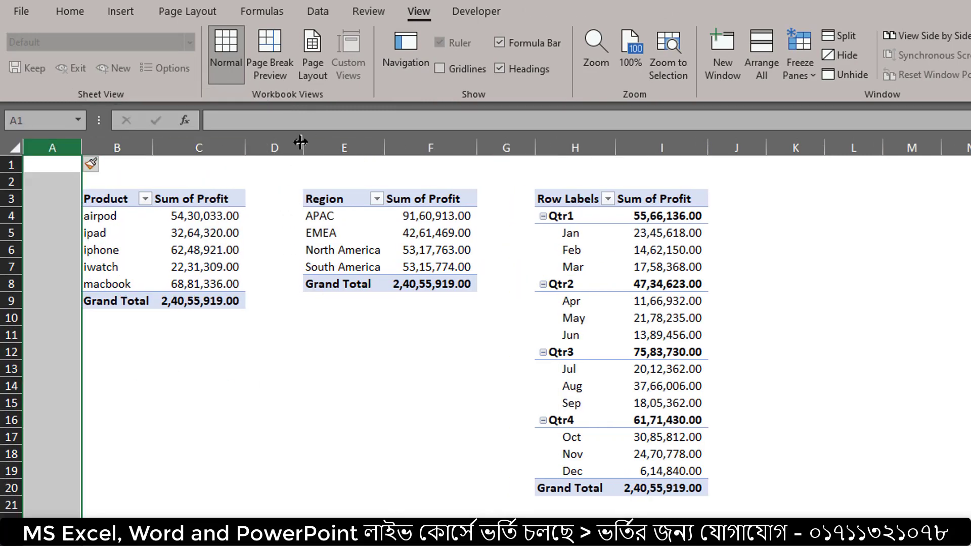
{"action": "left_click", "coordinate": [271, 147], "text": "ctrl"}
{"action": "left_click", "coordinate": [500, 146], "text": "ctrl"}
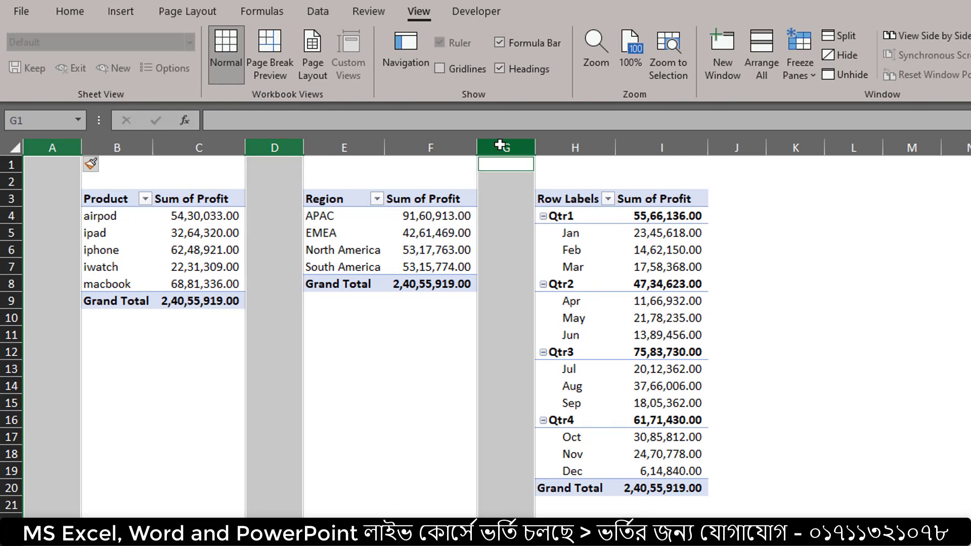
{"action": "mouse_move", "coordinate": [244, 146]}
{"action": "left_mouse_down"}
{"action": "mouse_move", "coordinate": [290, 147]}
{"action": "mouse_move", "coordinate": [259, 151]}
{"action": "left_mouse_up"}
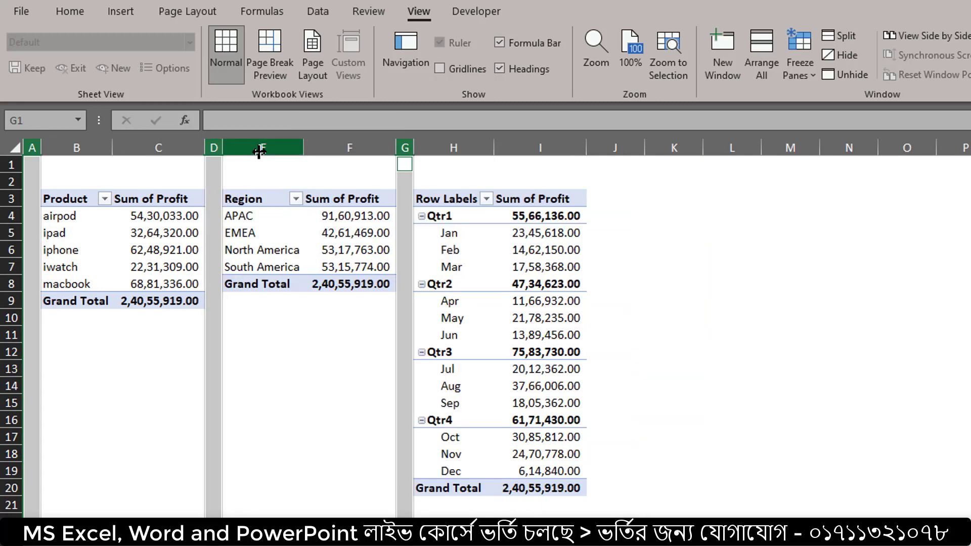
{"action": "left_click", "coordinate": [281, 316]}
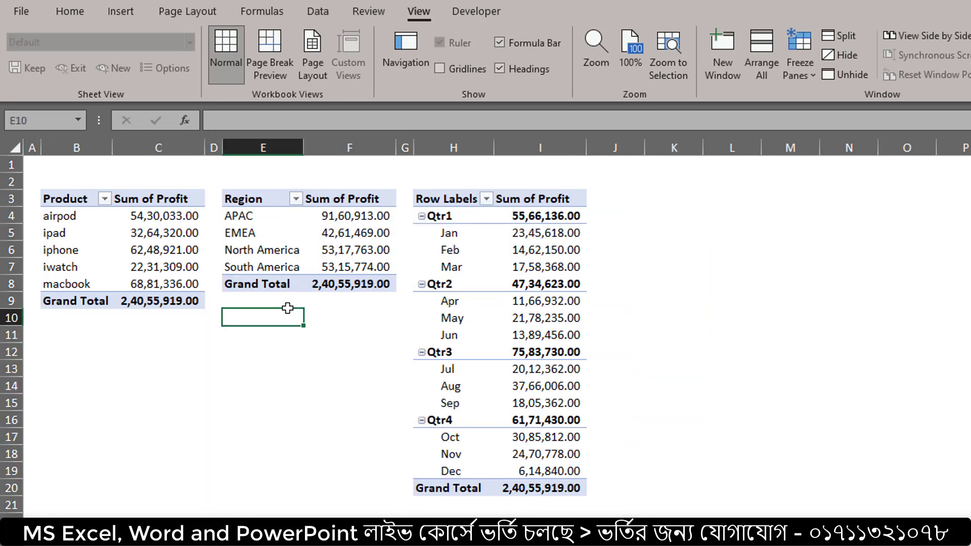
- Apply the gold style from the first row of the Dark group to the product PivotTable
{"action": "left_click", "coordinate": [85, 233]}
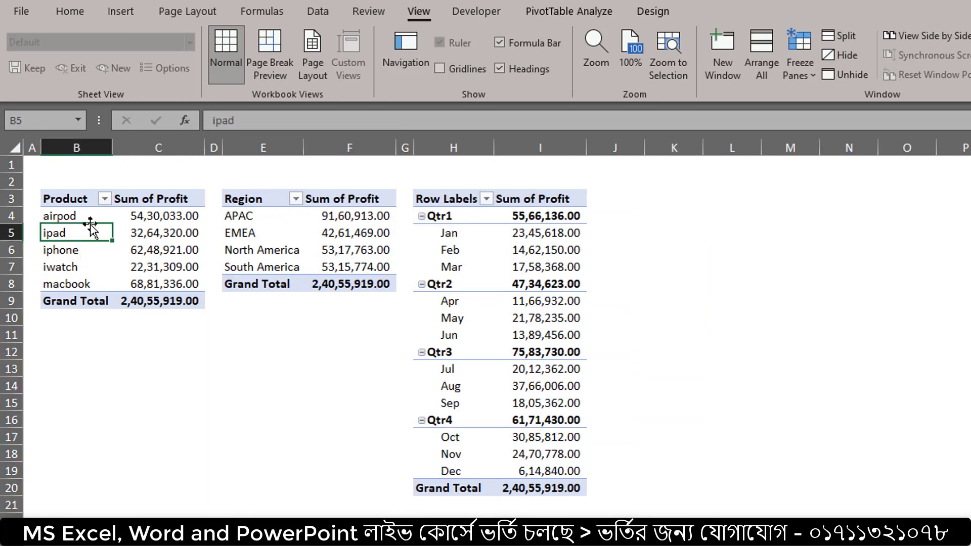
{"action": "left_click", "coordinate": [653, 13]}
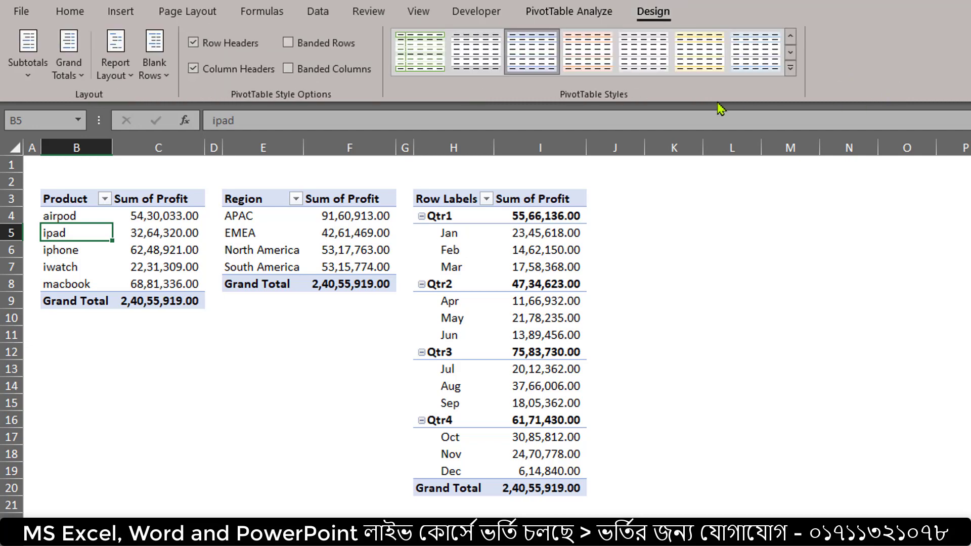
{"action": "left_click", "coordinate": [789, 69]}
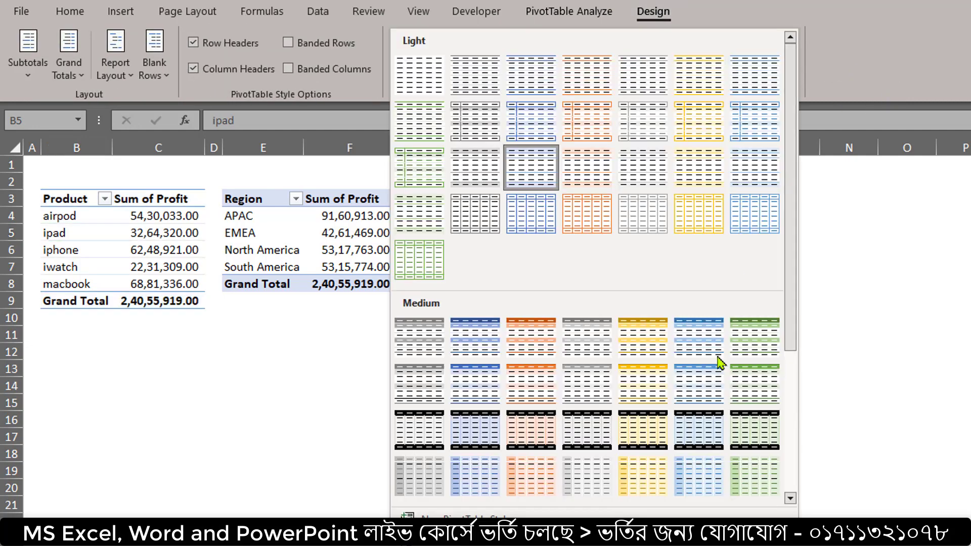
{"action": "scroll", "coordinate": [716, 369], "scroll_direction": "down", "scroll_amount": 3}
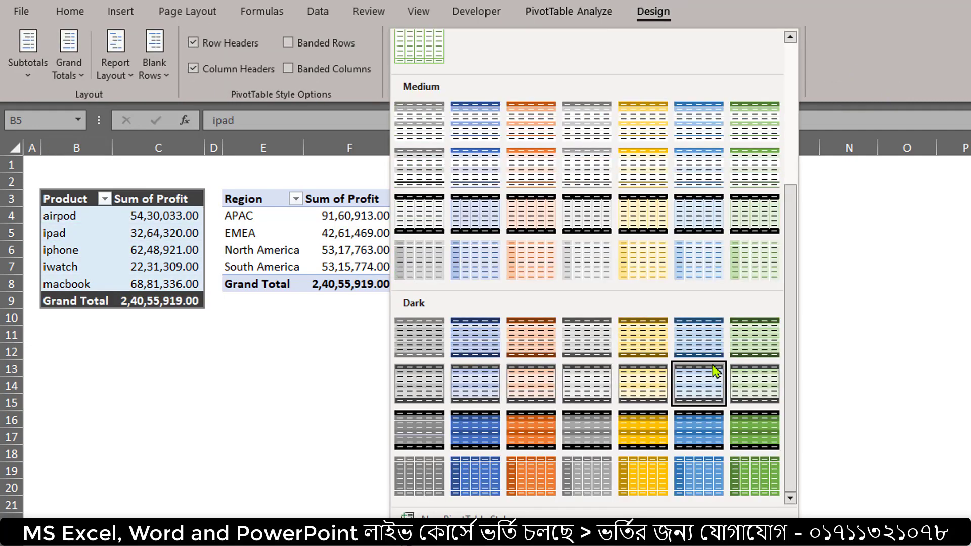
{"action": "left_click", "coordinate": [649, 345]}
- Give the region PivotTable the same gold Dark style as the product PivotTable
{"action": "left_click", "coordinate": [297, 236]}
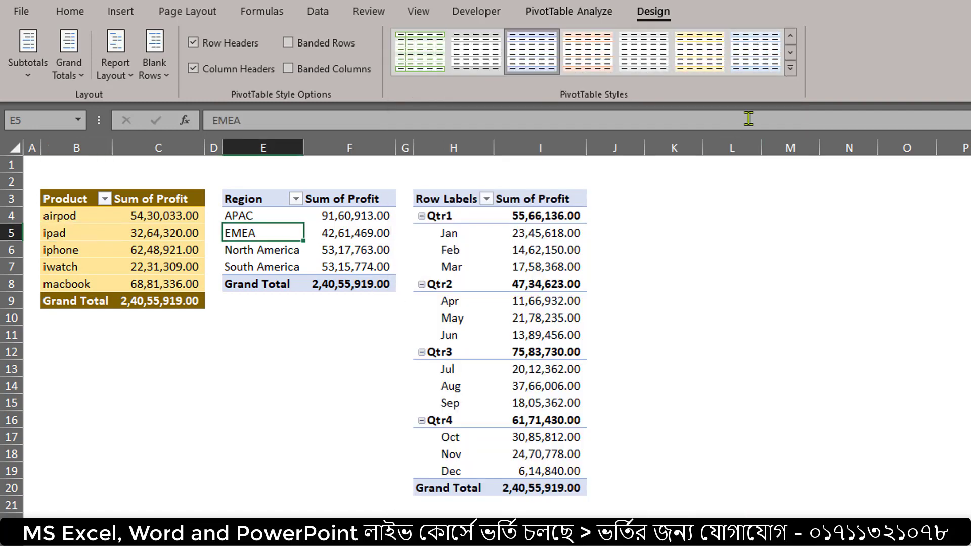
{"action": "left_click", "coordinate": [790, 68]}
{"action": "scroll", "coordinate": [698, 384], "scroll_direction": "down", "scroll_amount": 3}
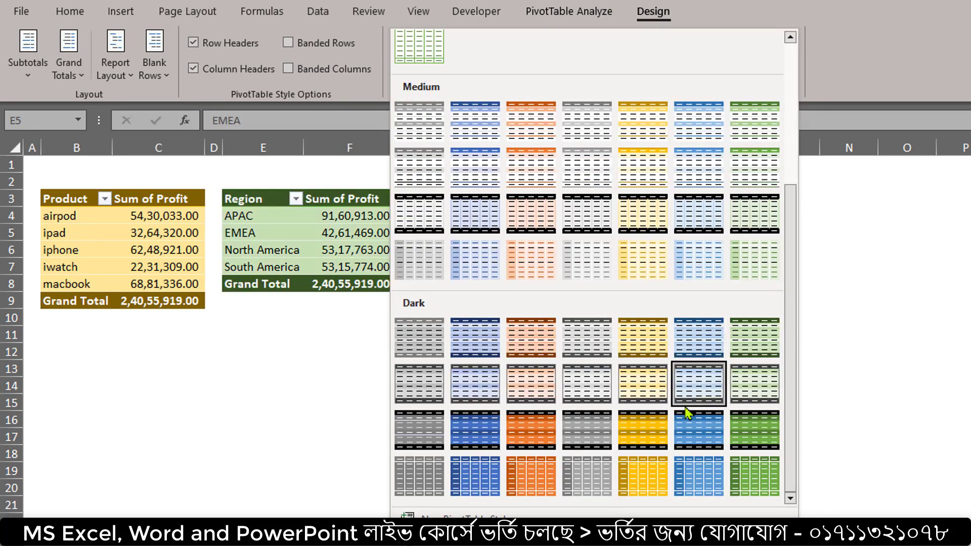
{"action": "left_click", "coordinate": [649, 340]}
- Apply the gold style from the first row of the Dark group to the quarterly PivotTable, and deselect it
{"action": "left_click", "coordinate": [521, 264]}
{"action": "left_click", "coordinate": [799, 87]}
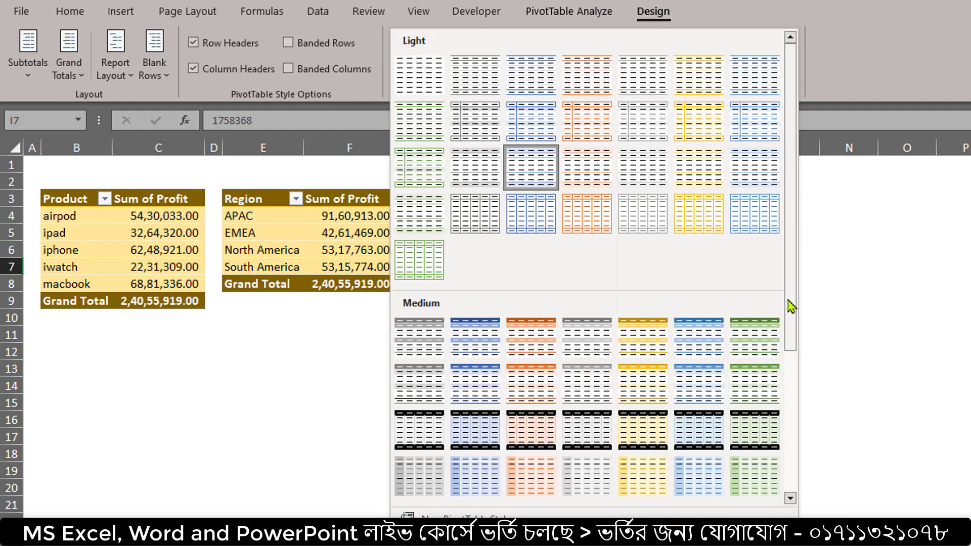
{"action": "scroll", "coordinate": [792, 306], "scroll_direction": "down", "scroll_amount": 3}
{"action": "left_click", "coordinate": [640, 335]}
{"action": "left_click", "coordinate": [691, 381]}
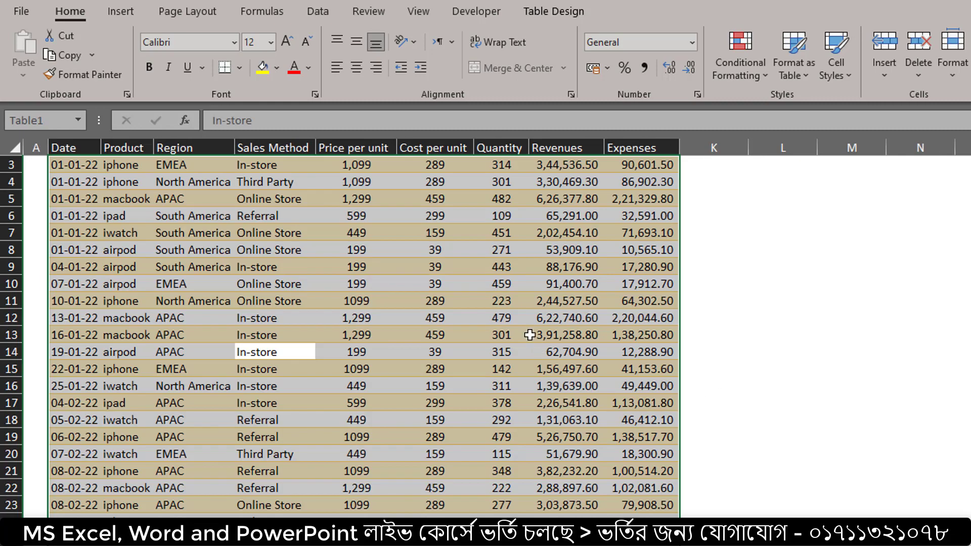
{"action": "scroll", "coordinate": [468, 345], "scroll_direction": "up", "scroll_amount": 1}
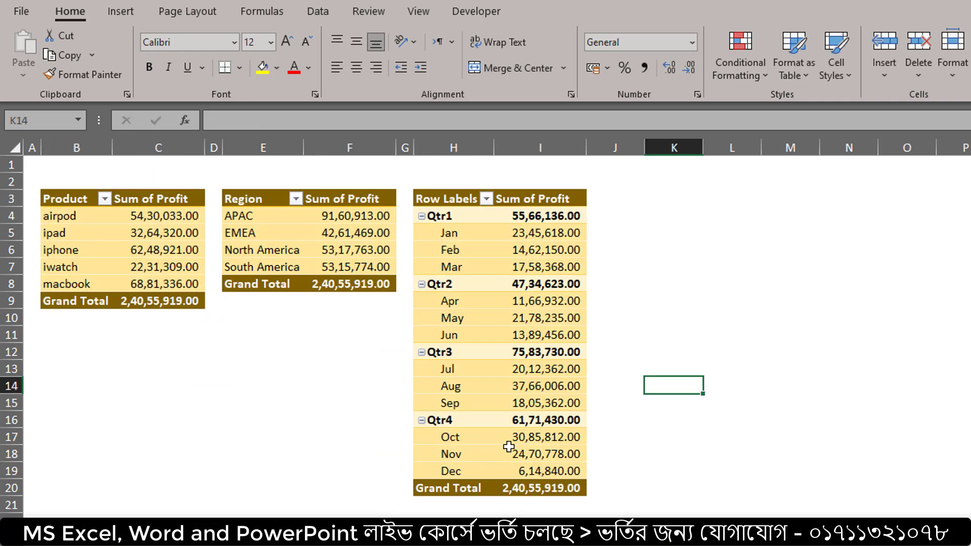
{"action": "mouse_move", "coordinate": [509, 446]}
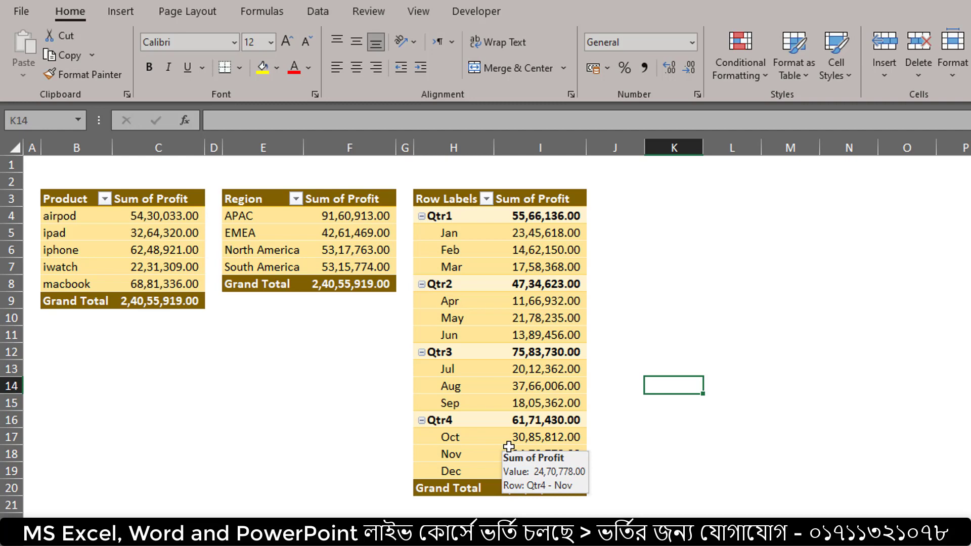
{"action": "mouse_move", "coordinate": [503, 332]}
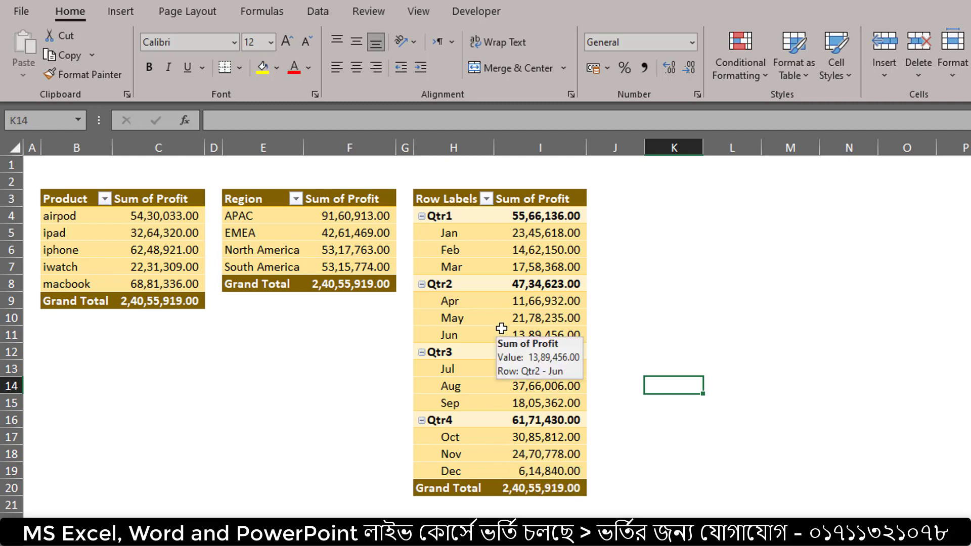
{"action": "mouse_move", "coordinate": [550, 400]}
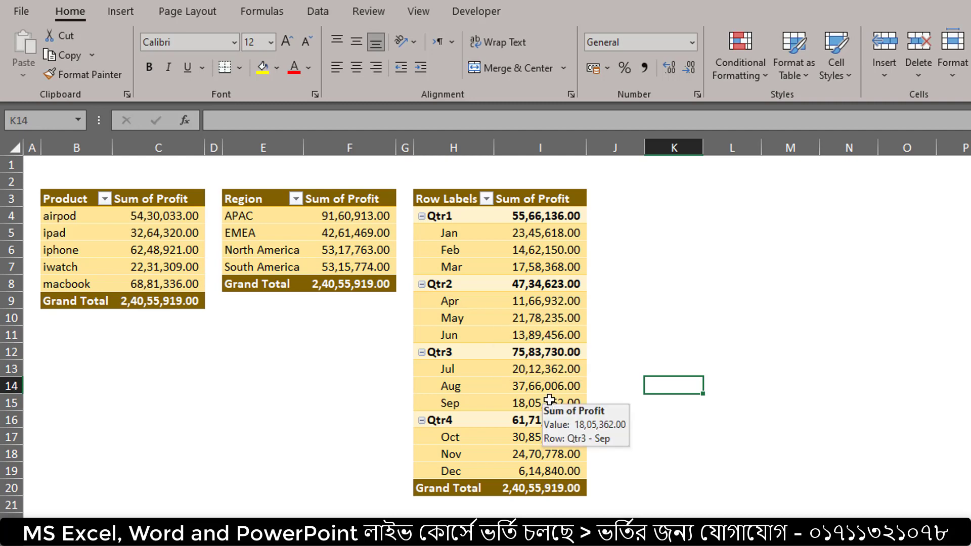
{"action": "mouse_move", "coordinate": [570, 386]}
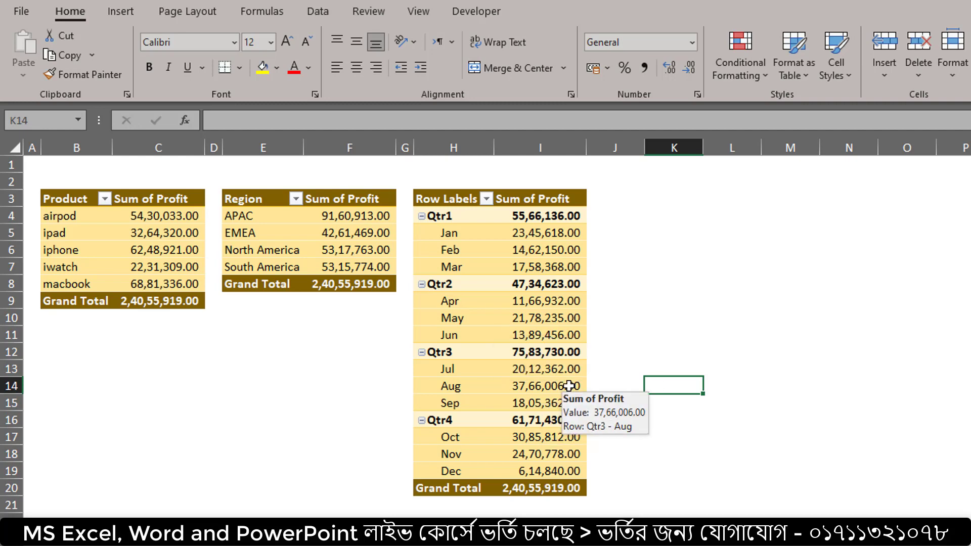